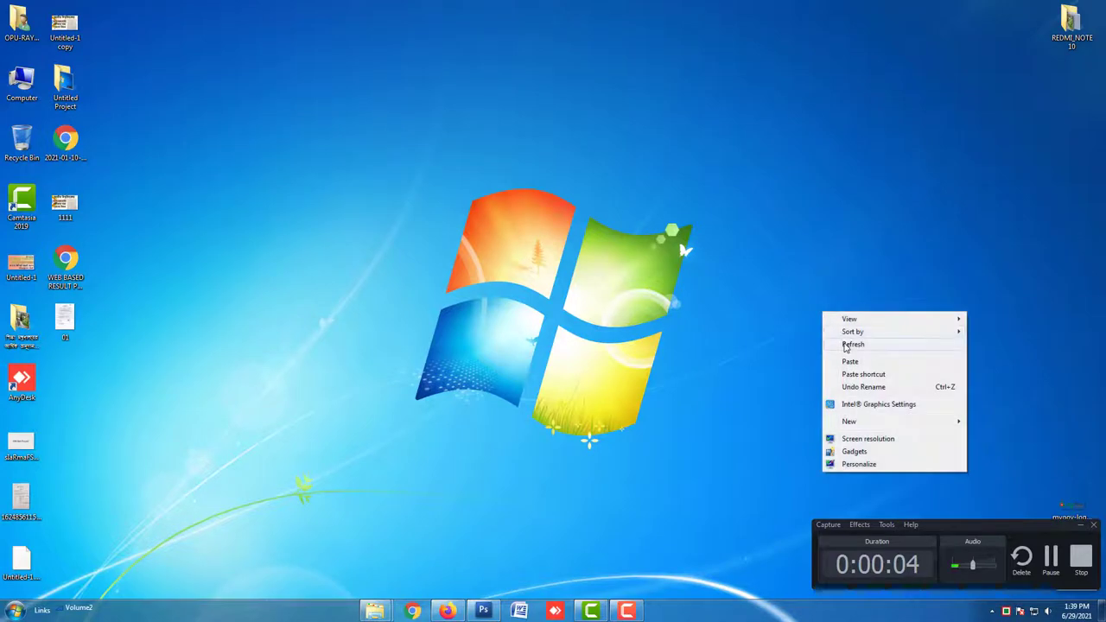
Refresh the desktop and add the Currency gadget to the desktop's right side
{"action": "left_click", "coordinate": [840, 344]}
{"action": "right_click", "coordinate": [827, 195]}
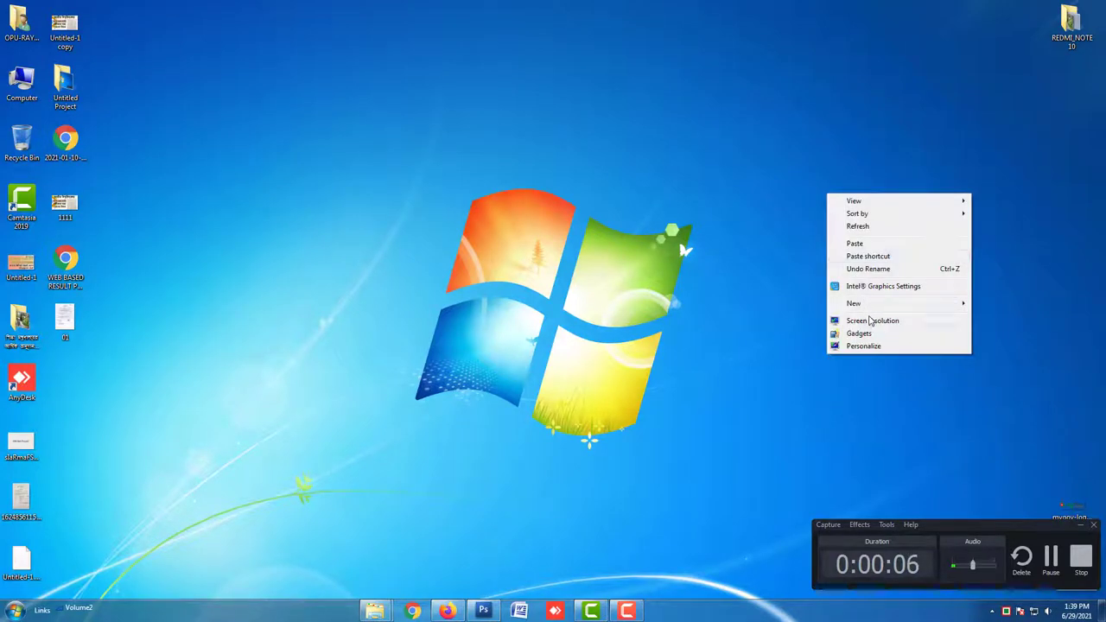
{"action": "left_click", "coordinate": [870, 334]}
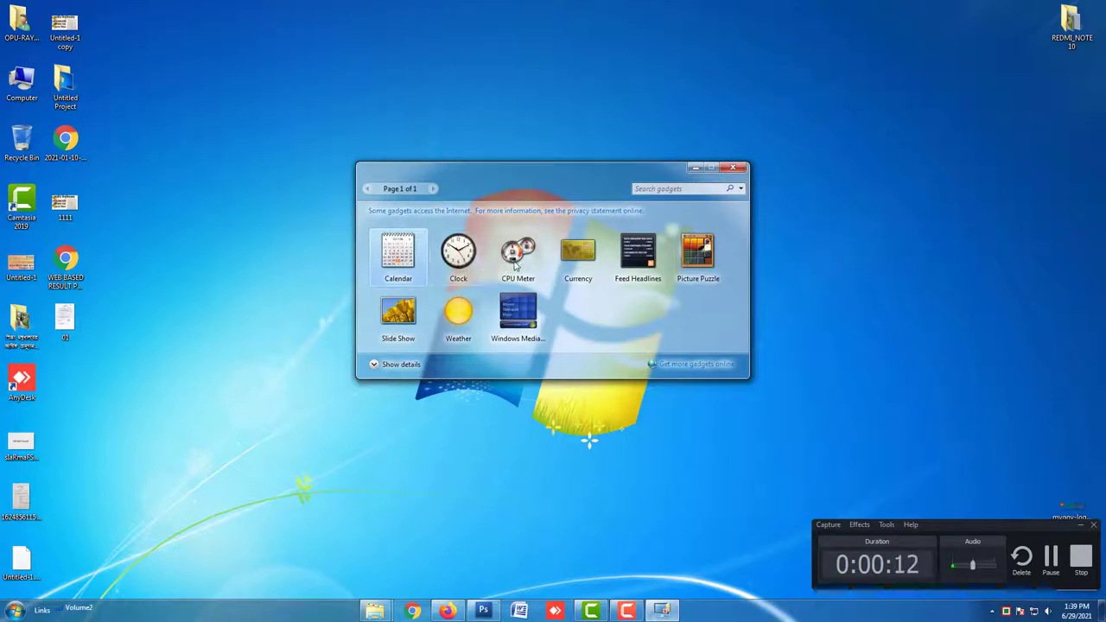
{"action": "left_click_drag", "start_coordinate": [577, 252], "coordinate": [899, 223]}
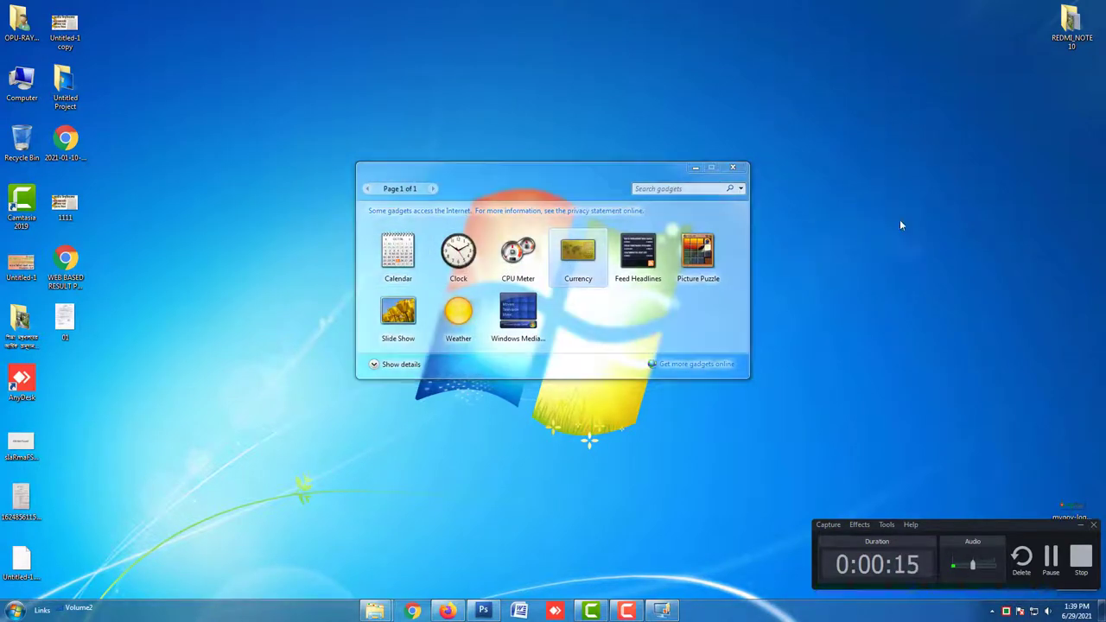
{"action": "left_click", "coordinate": [854, 256]}
Set the Currency gadget to always on top, then remove it from the desktop
{"action": "mouse_move", "coordinate": [905, 221]}
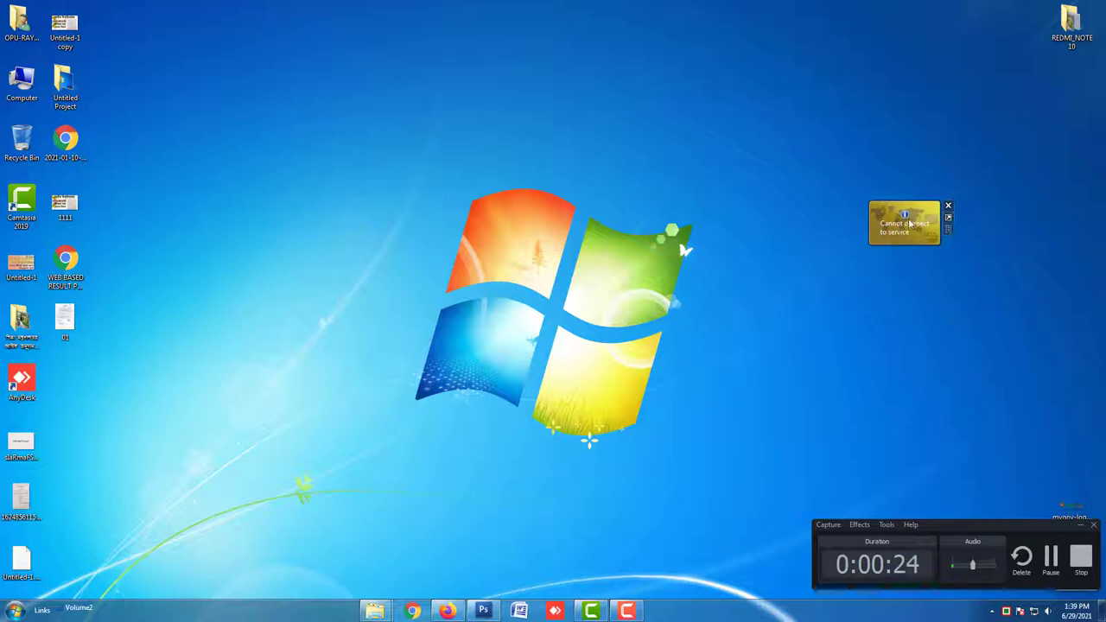
{"action": "right_click", "coordinate": [910, 222]}
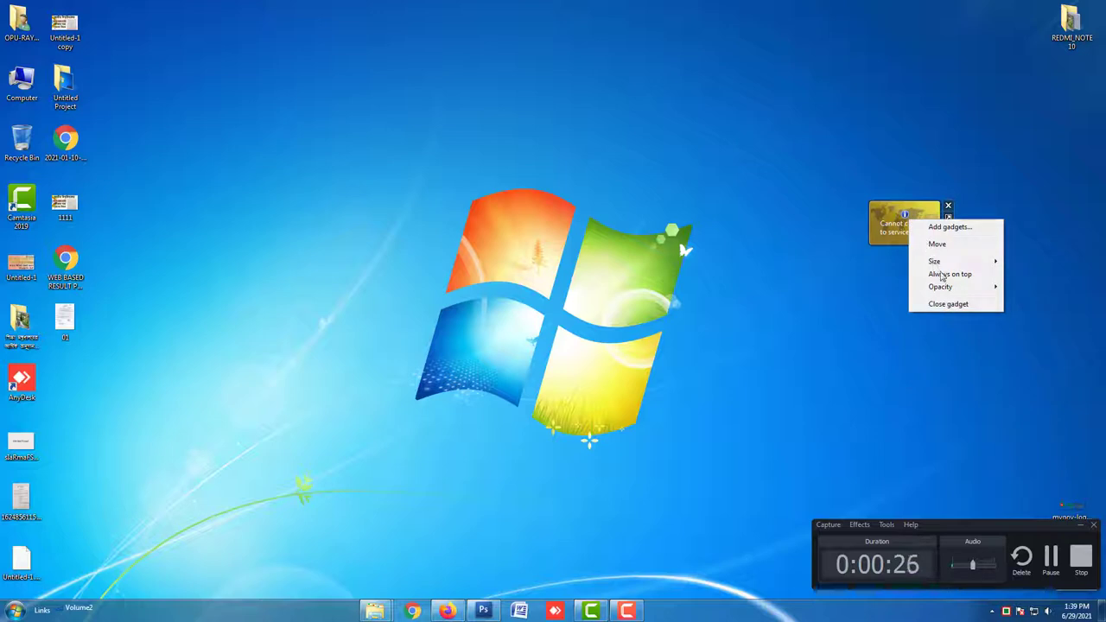
{"action": "left_click", "coordinate": [941, 274]}
{"action": "left_click", "coordinate": [948, 205]}
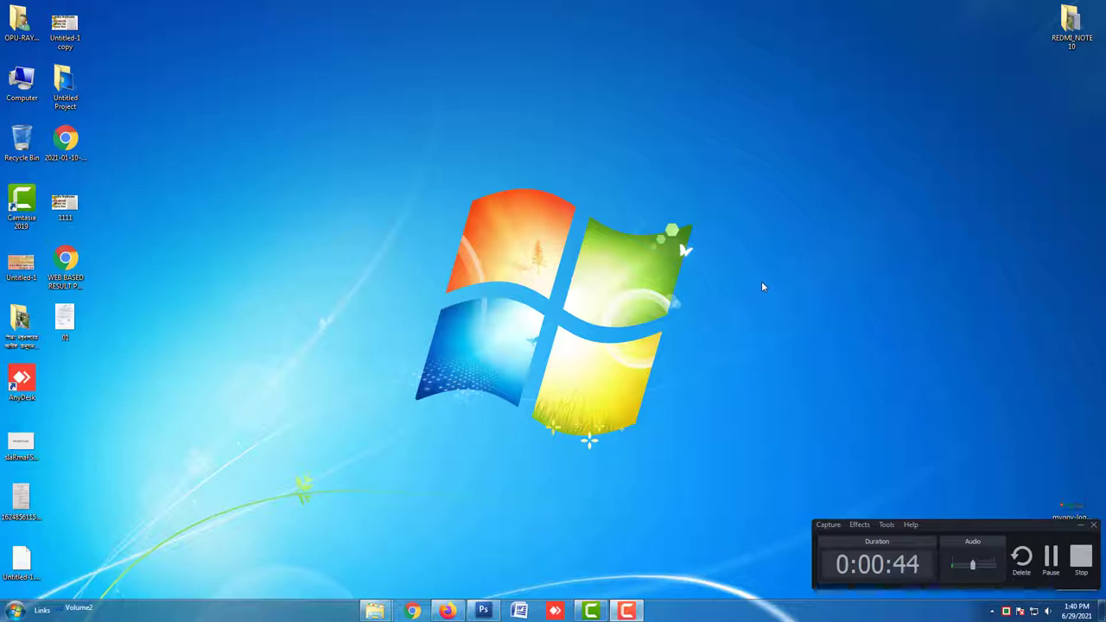
Refresh the desktop again and launch Chrome on the Google home page
{"action": "right_click", "coordinate": [828, 264]}
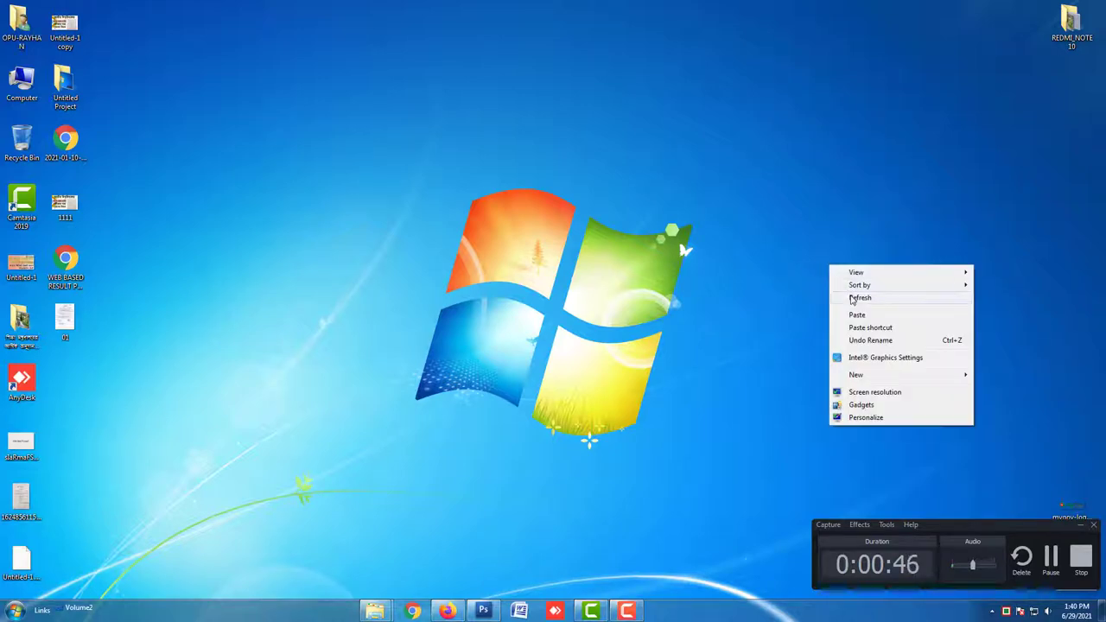
{"action": "left_click", "coordinate": [851, 299]}
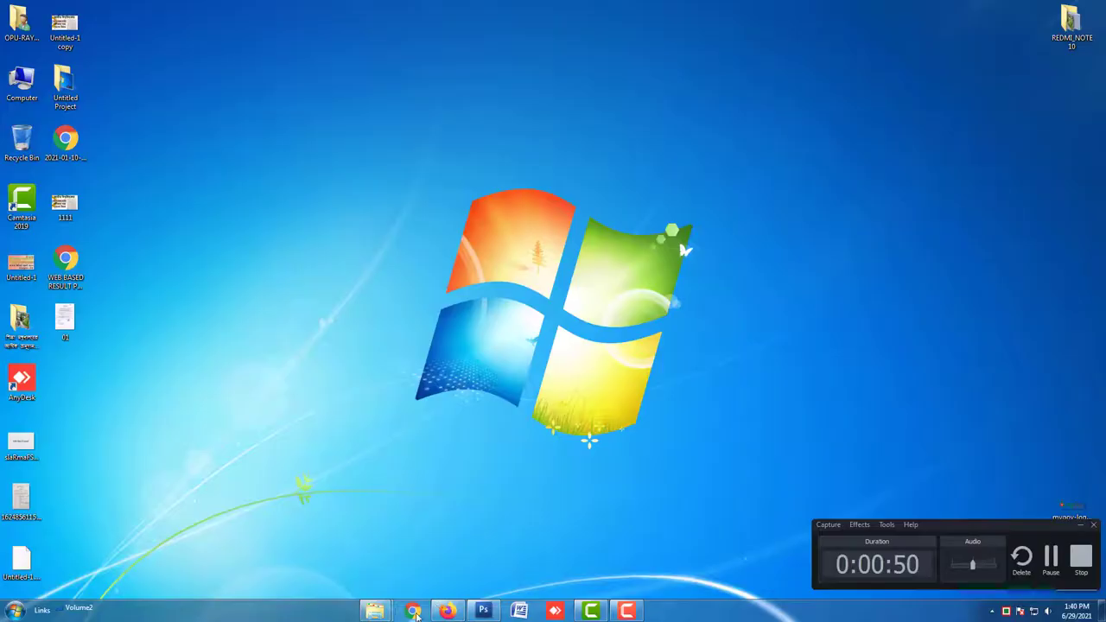
{"action": "left_click", "coordinate": [411, 611]}
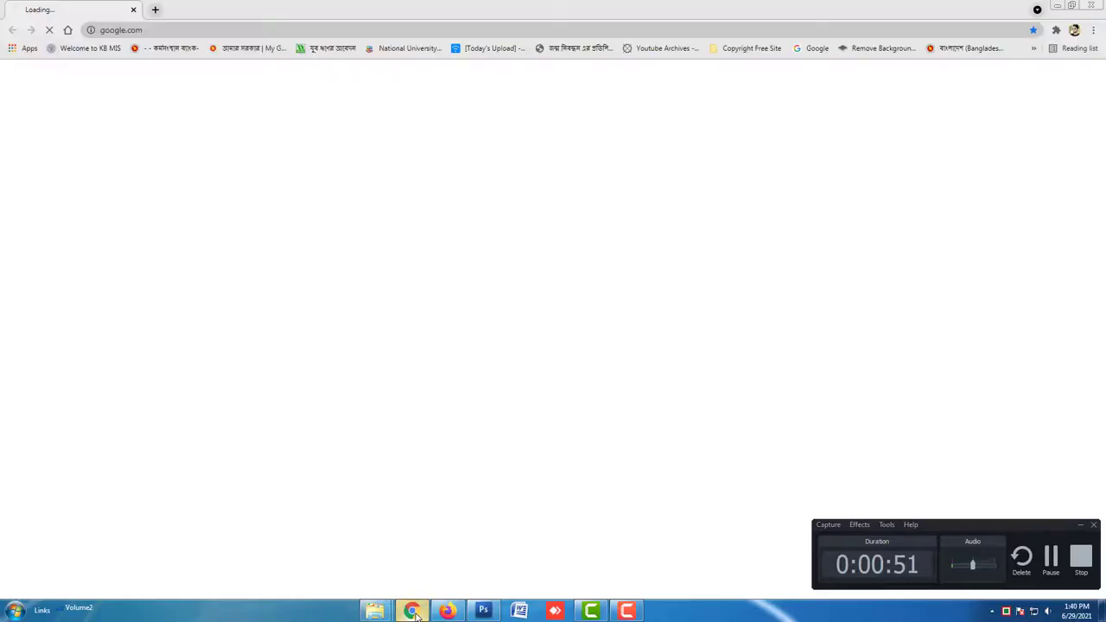
Open the কর্মসংস্থান ব্যাংক bookmark and scroll through the loan programme's list of schemes
{"action": "left_click", "coordinate": [191, 53]}
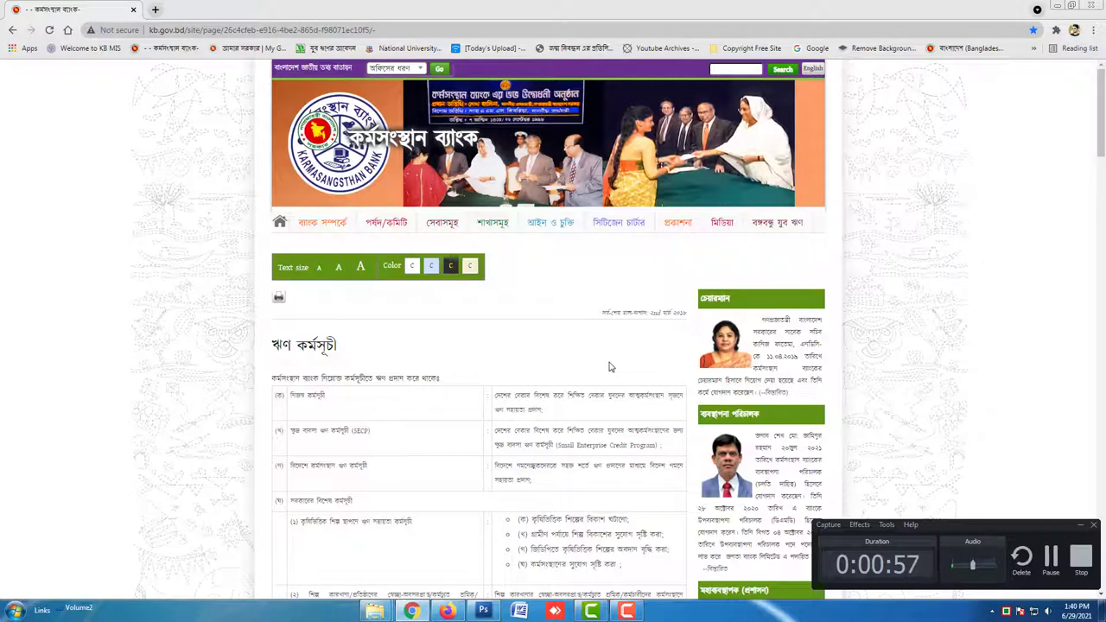
{"action": "scroll", "coordinate": [607, 367], "scroll_direction": "down", "scroll_amount": 1}
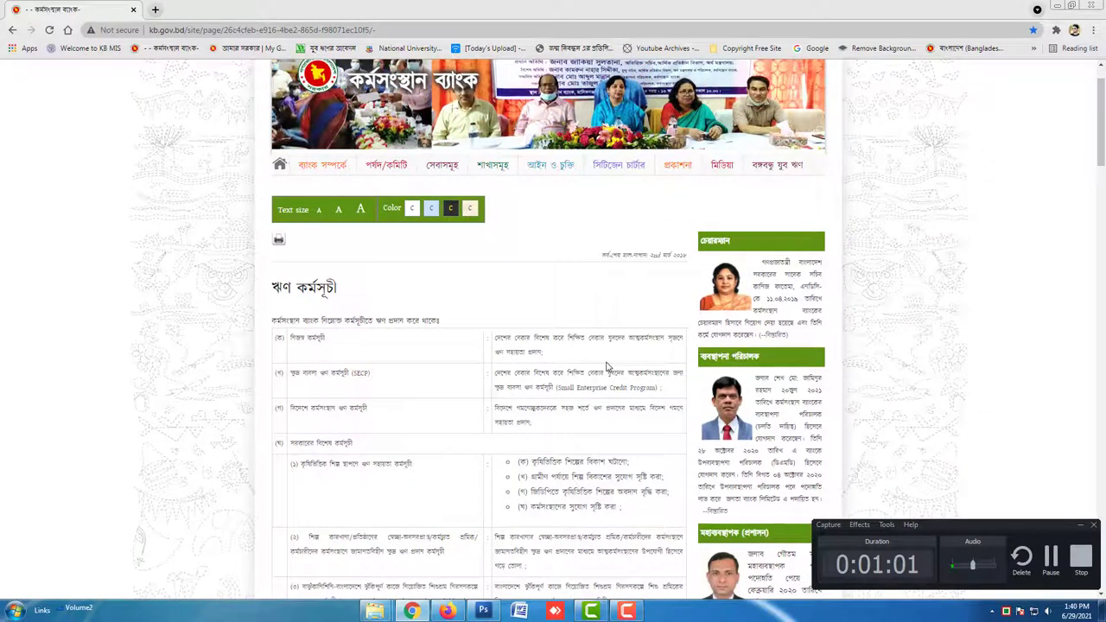
{"action": "scroll", "coordinate": [602, 368], "scroll_direction": "up", "scroll_amount": 1}
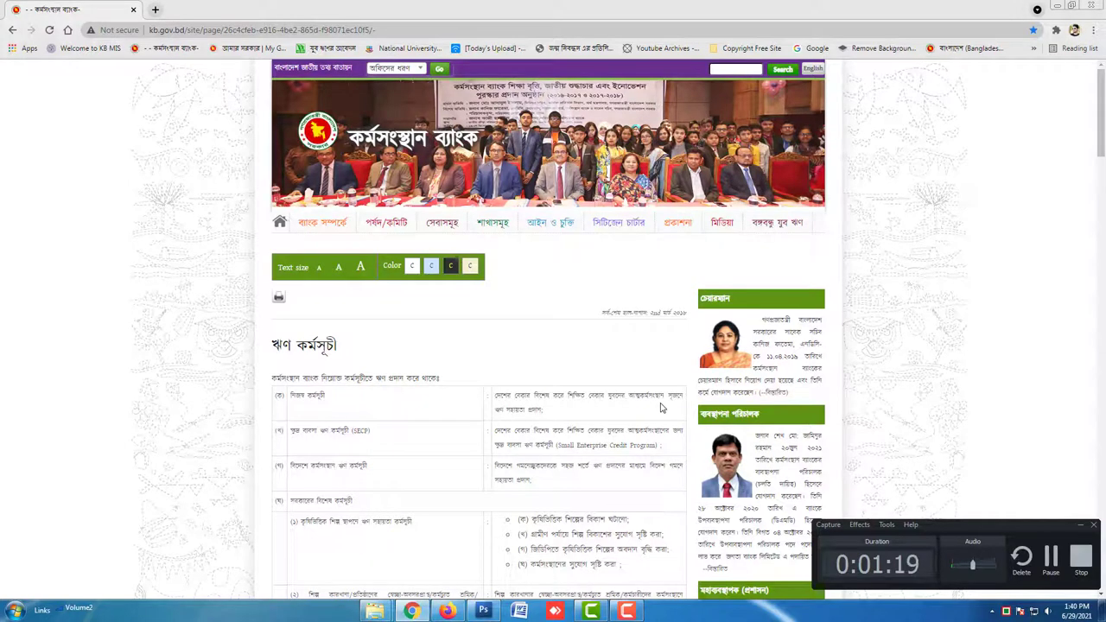
{"action": "scroll", "coordinate": [661, 408], "scroll_direction": "down", "scroll_amount": 1}
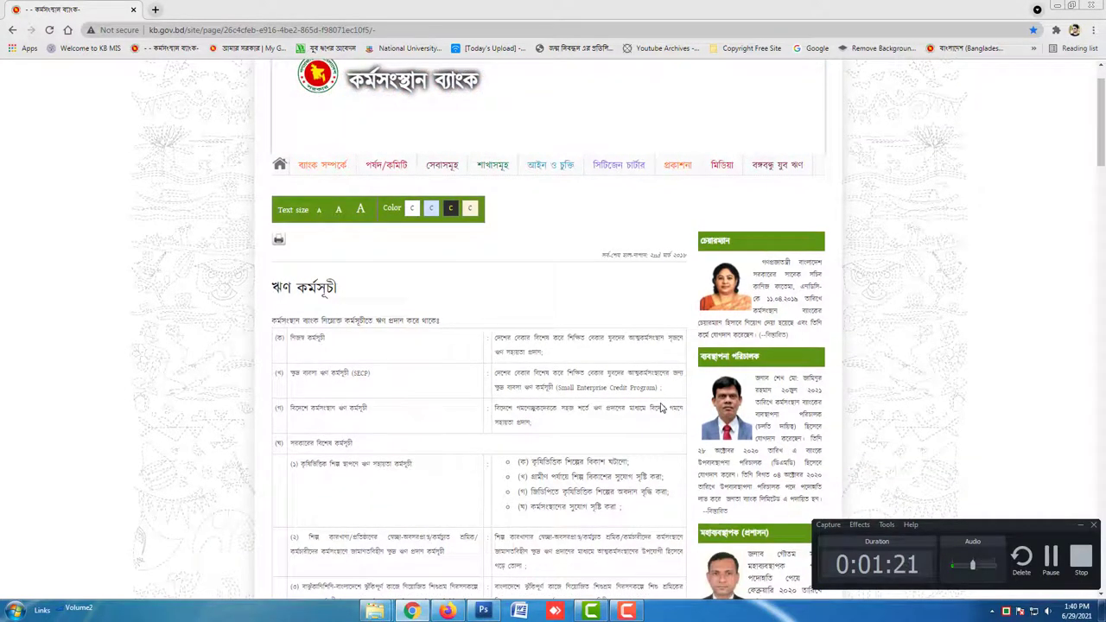
{"action": "scroll", "coordinate": [661, 408], "scroll_direction": "down", "scroll_amount": 1}
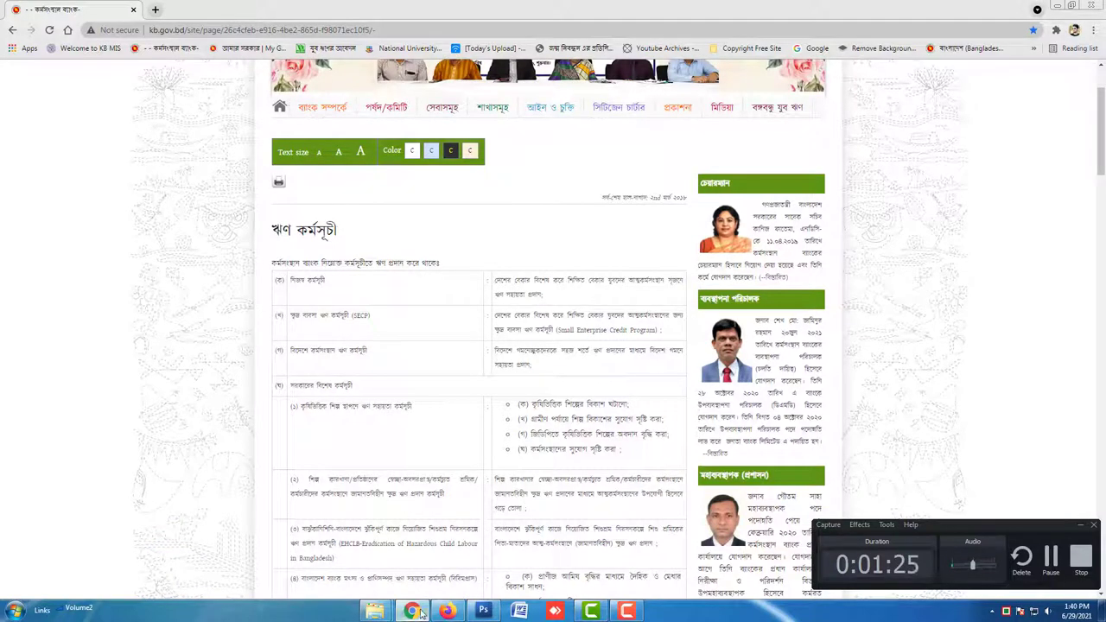
{"action": "left_click", "coordinate": [446, 611]}
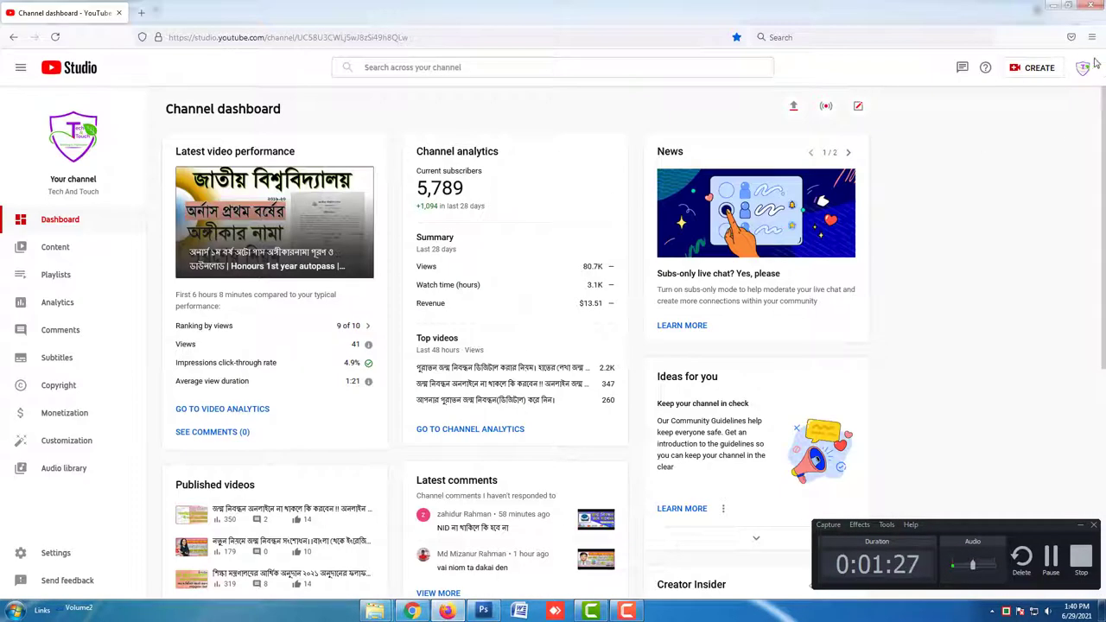
Browse the Tech And Touch channel's Videos page, then minimise the Firefox window
{"action": "left_click", "coordinate": [1083, 68]}
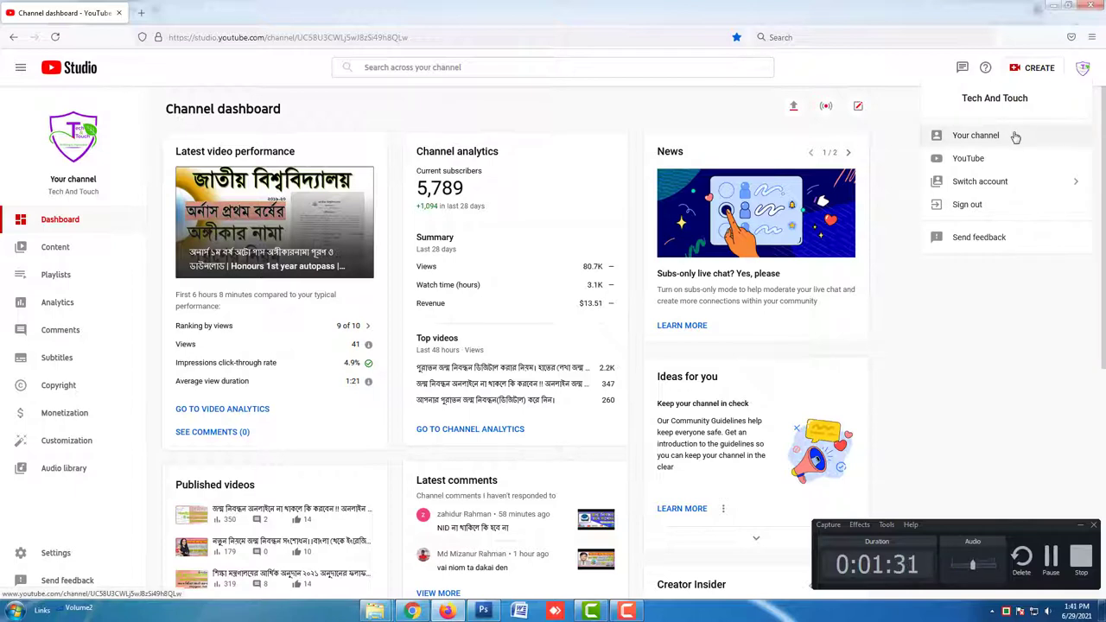
{"action": "left_click", "coordinate": [1015, 136]}
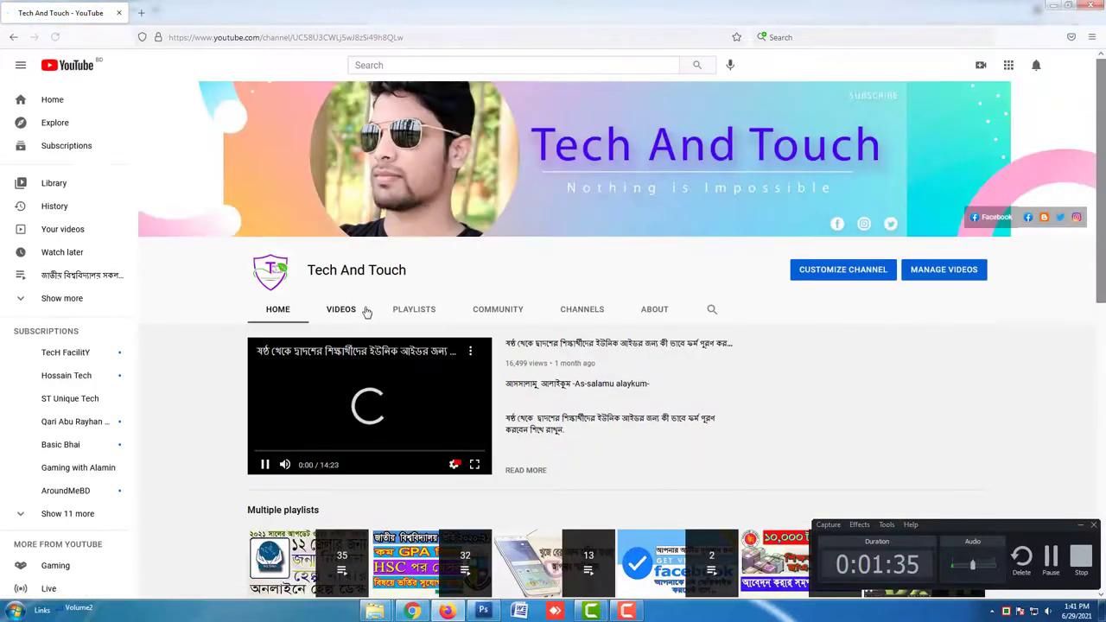
{"action": "left_click", "coordinate": [365, 311]}
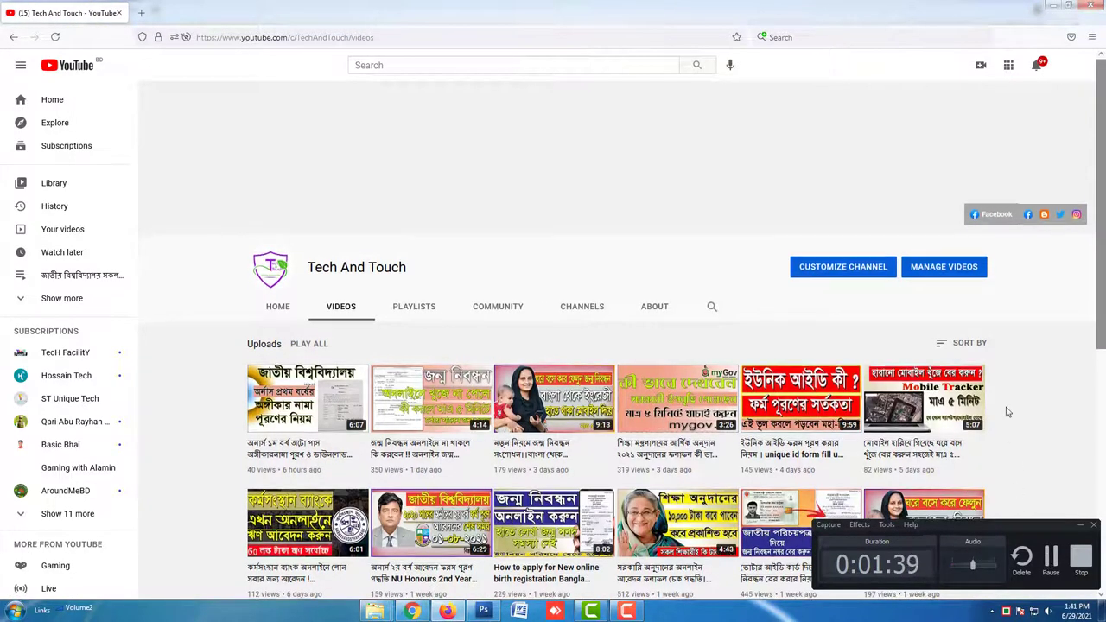
{"action": "scroll", "coordinate": [1004, 412], "scroll_direction": "down", "scroll_amount": 3}
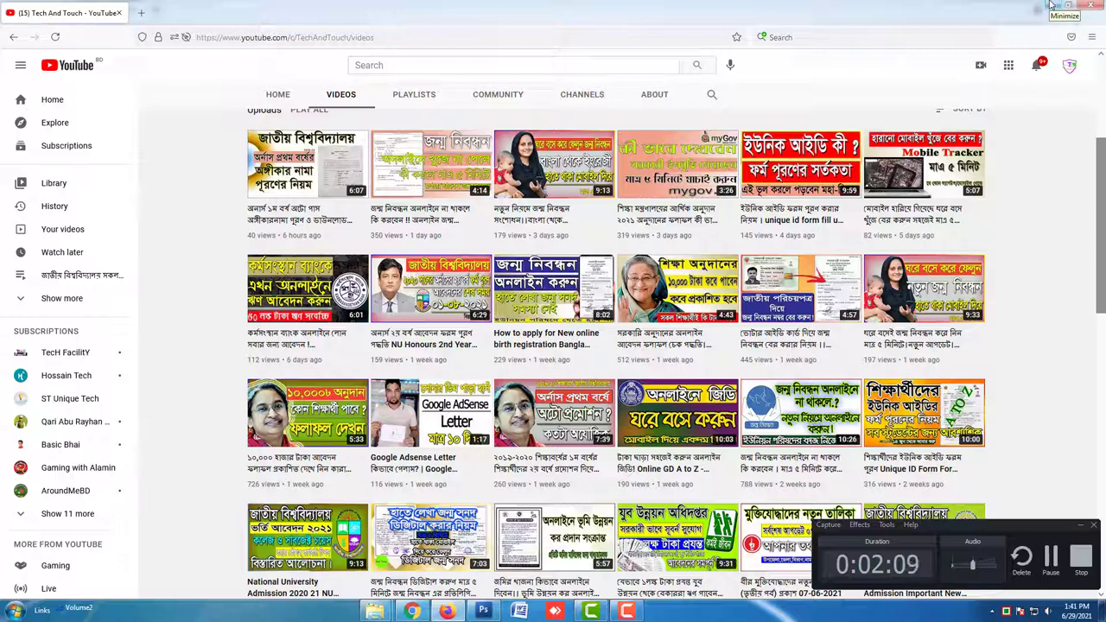
{"action": "left_click", "coordinate": [1051, 5]}
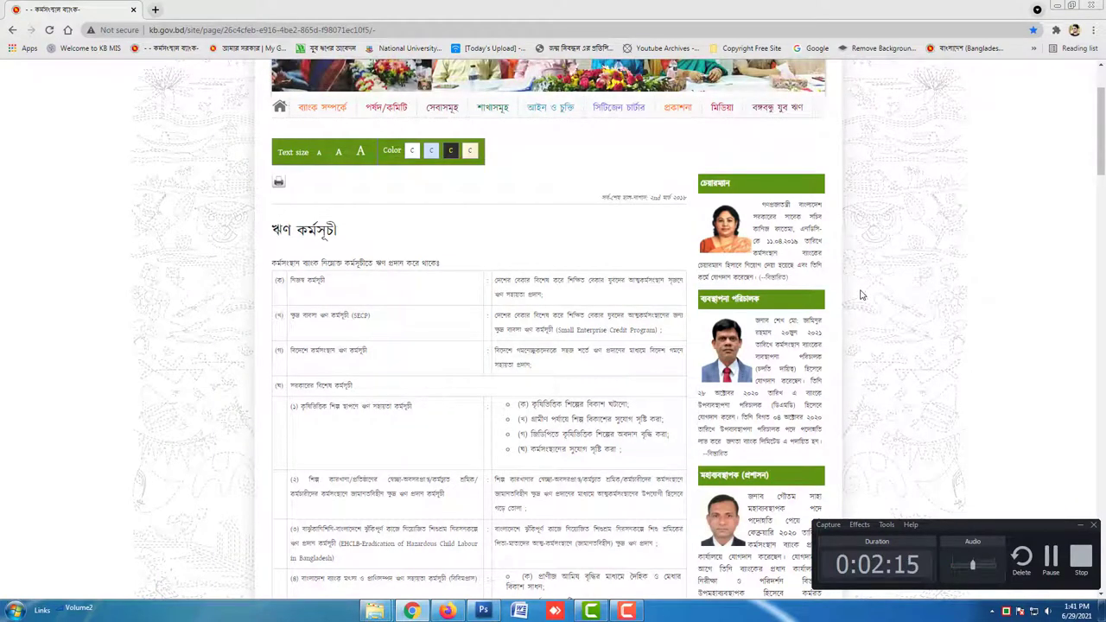
Scroll to the bottom of the loan programme page and switch to the KB MIS application tab
{"action": "scroll", "coordinate": [859, 295], "scroll_direction": "down", "scroll_amount": 5}
{"action": "scroll", "coordinate": [859, 296], "scroll_direction": "down", "scroll_amount": 3}
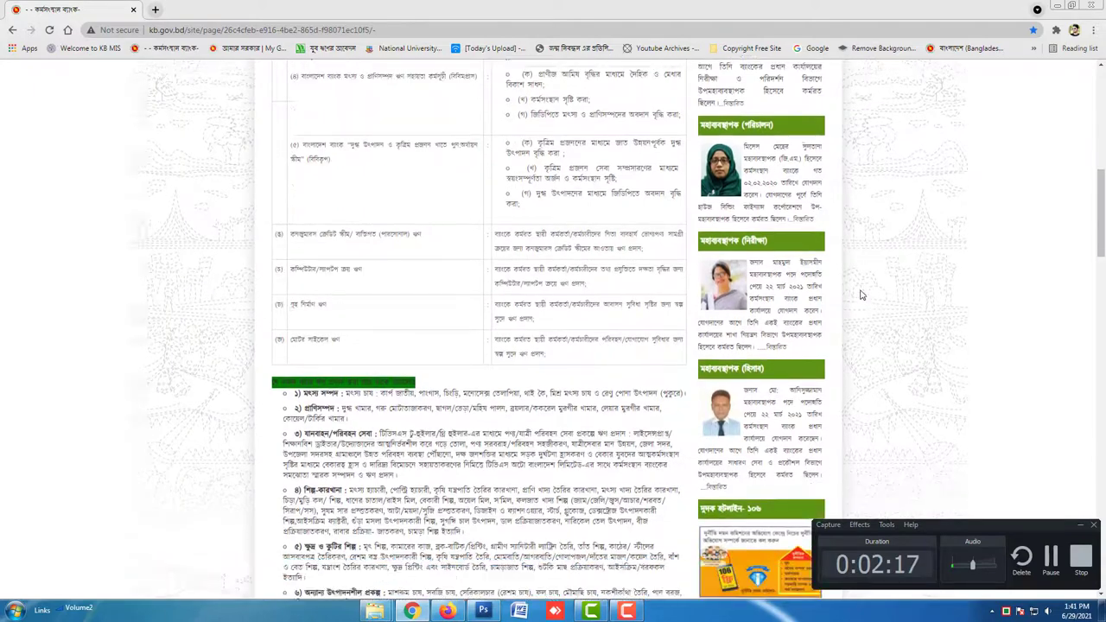
{"action": "scroll", "coordinate": [860, 295], "scroll_direction": "down", "scroll_amount": 5}
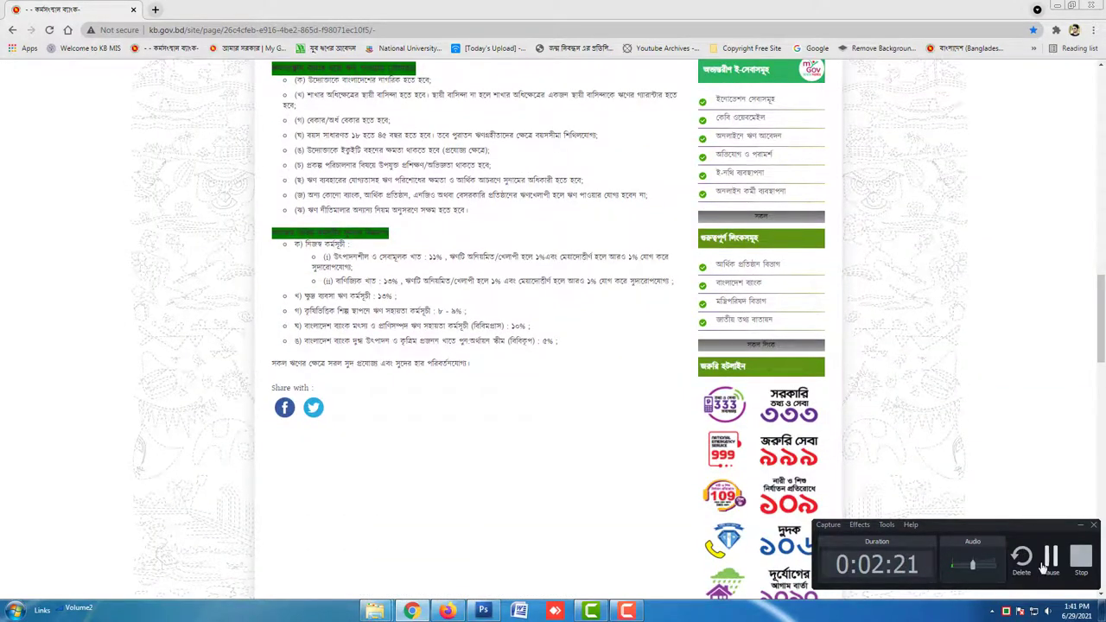
{"action": "left_click", "coordinate": [627, 611]}
{"action": "left_click", "coordinate": [638, 611]}
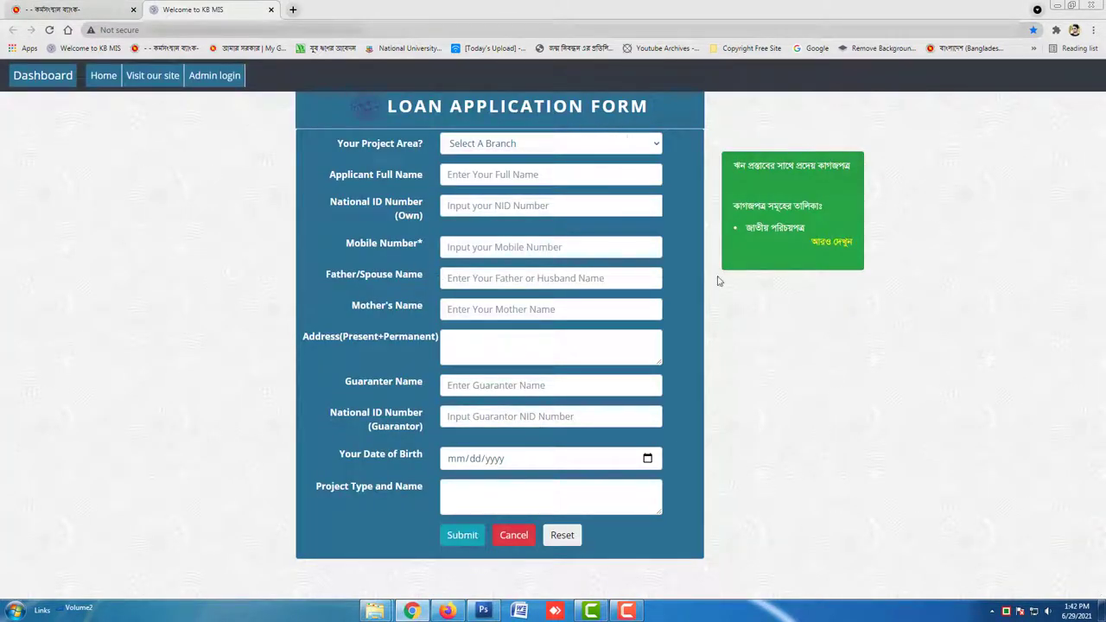
Open the 'Select A Branch' dropdown under Your Project Area on the KB MIS form
{"action": "left_click", "coordinate": [627, 611]}
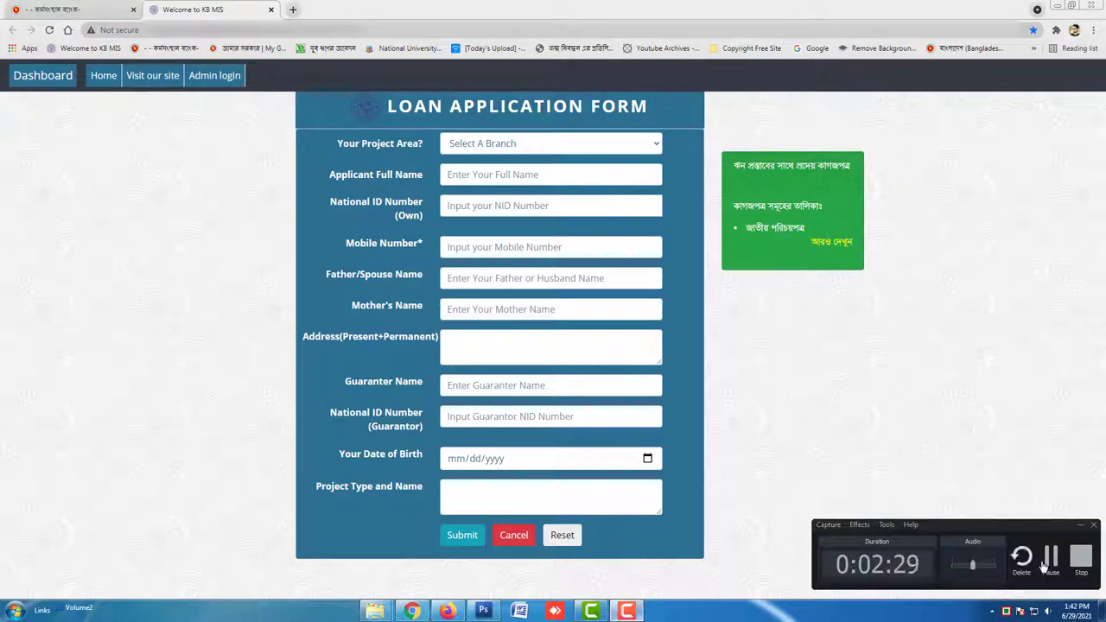
{"action": "left_click", "coordinate": [1045, 560]}
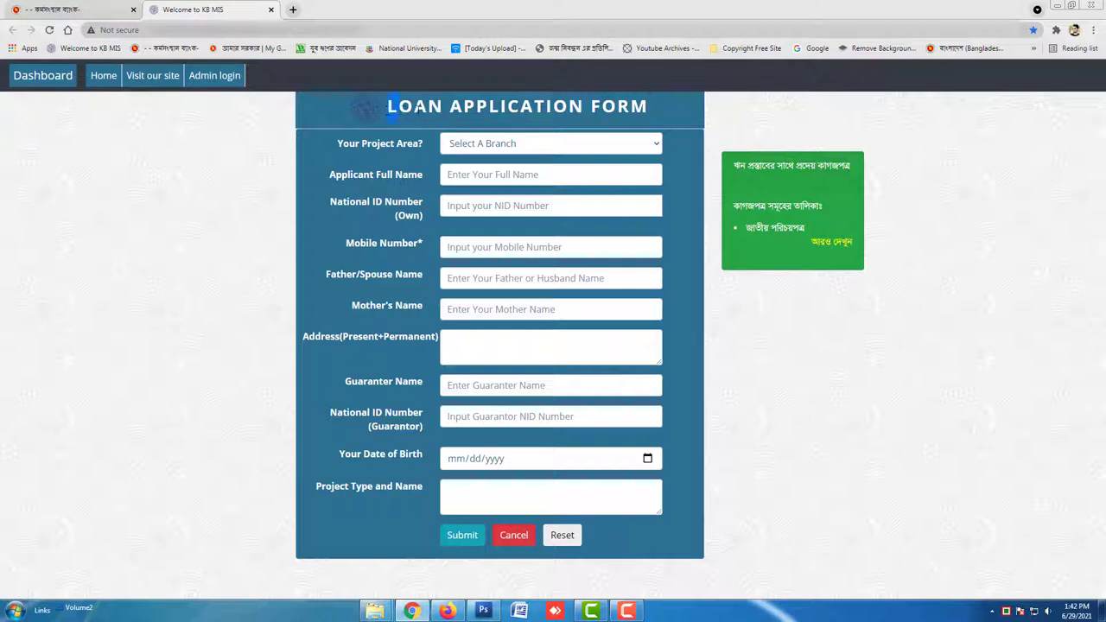
{"action": "left_click_drag", "start_coordinate": [476, 106], "coordinate": [609, 105]}
{"action": "left_click", "coordinate": [628, 611]}
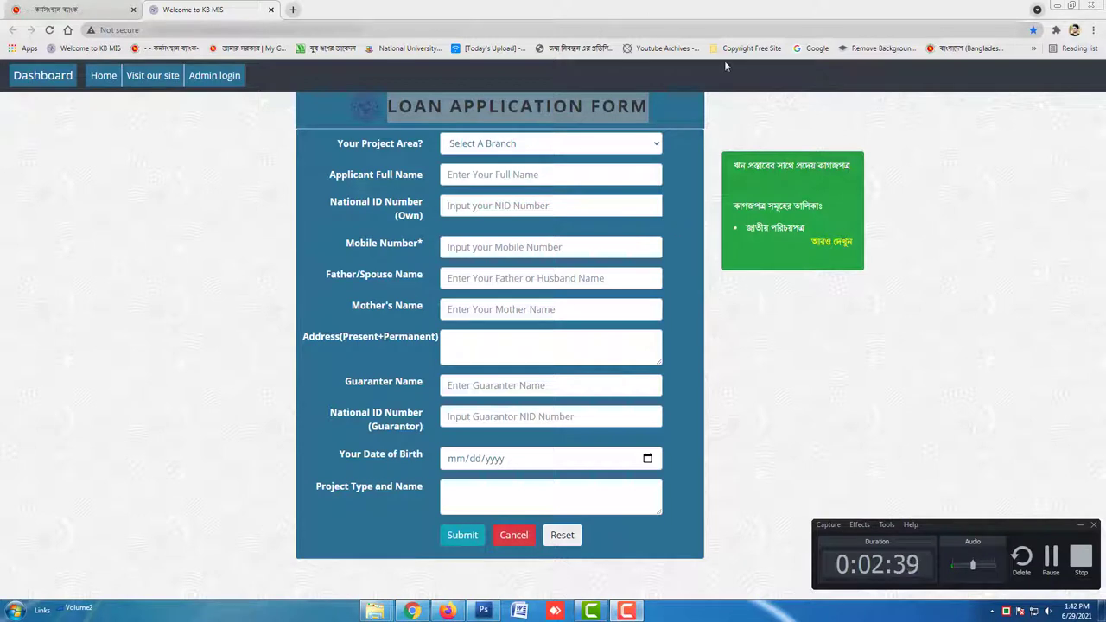
{"action": "left_click", "coordinate": [636, 148]}
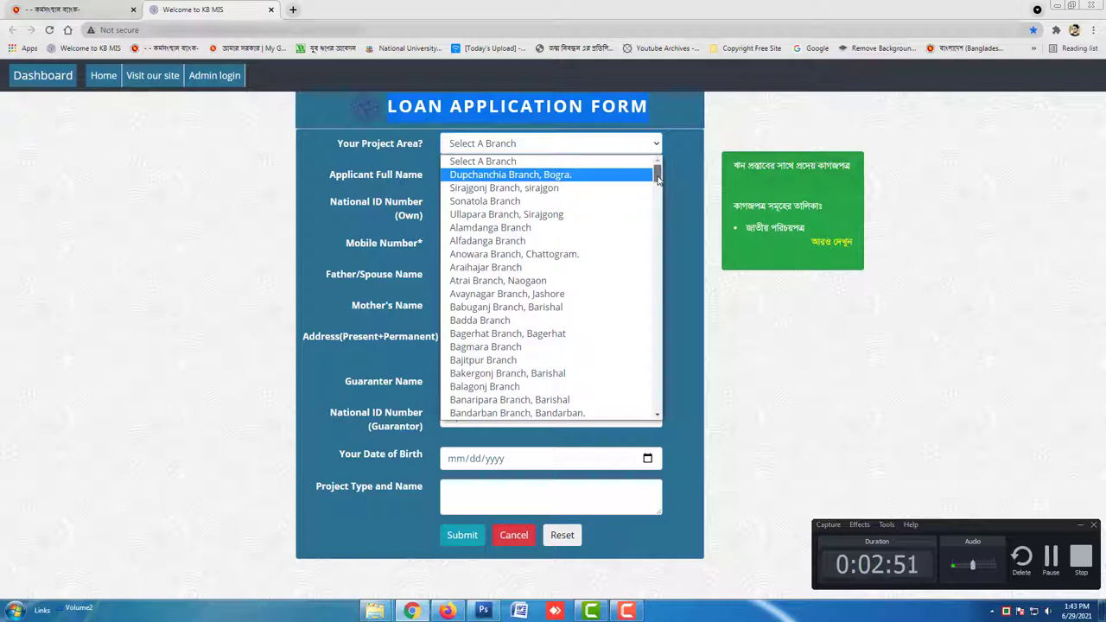
Choose Ullapara Branch, Sirajgong as the project area
{"action": "left_click_drag", "start_coordinate": [657, 177], "coordinate": [658, 179]}
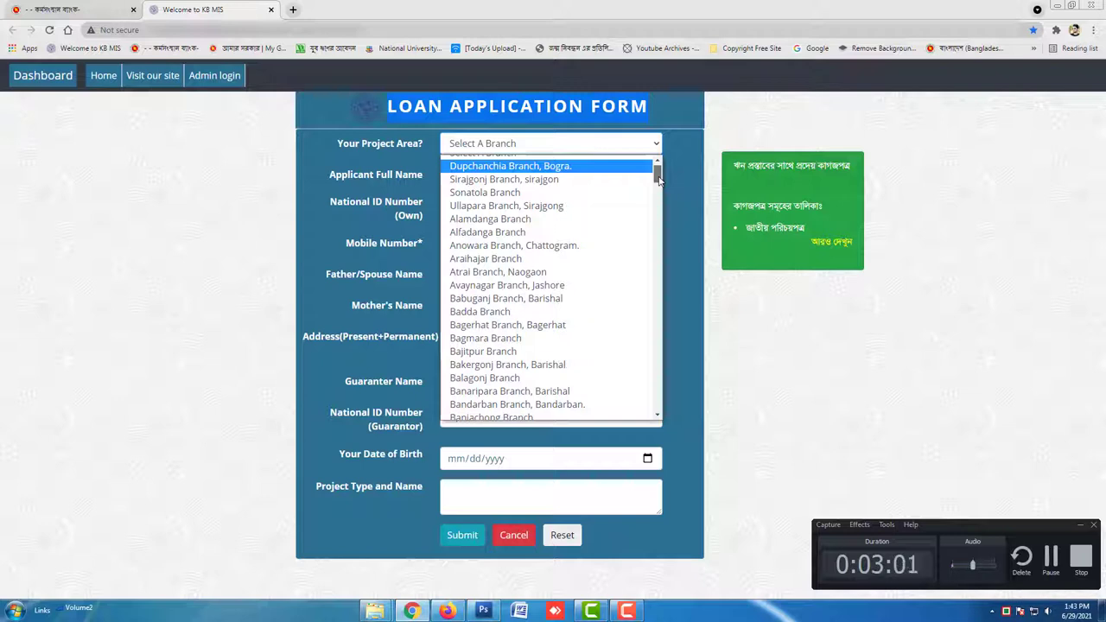
{"action": "scroll", "coordinate": [659, 179], "scroll_direction": "down", "scroll_amount": 1}
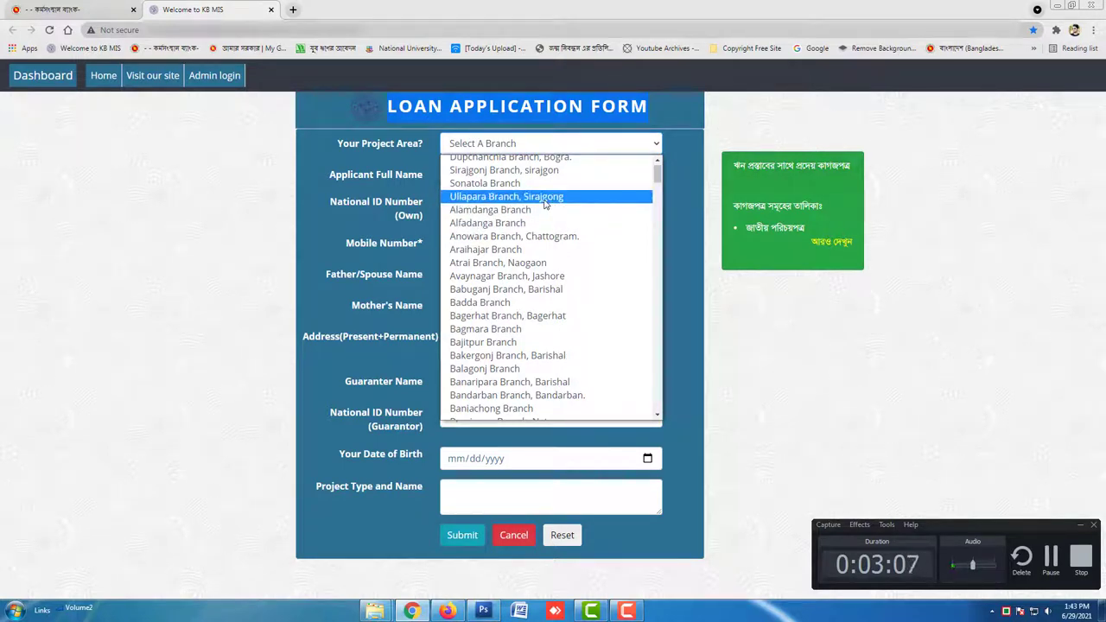
{"action": "left_click", "coordinate": [544, 200]}
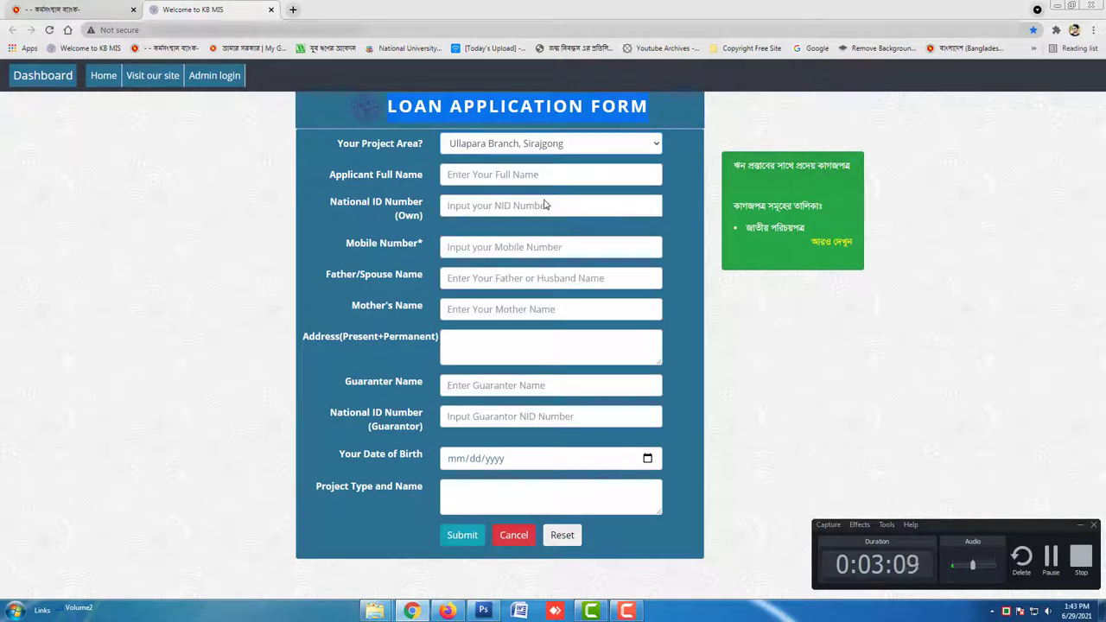
Autofill the applicant's name, mobile number and address from saved browser details
{"action": "left_click", "coordinate": [549, 172]}
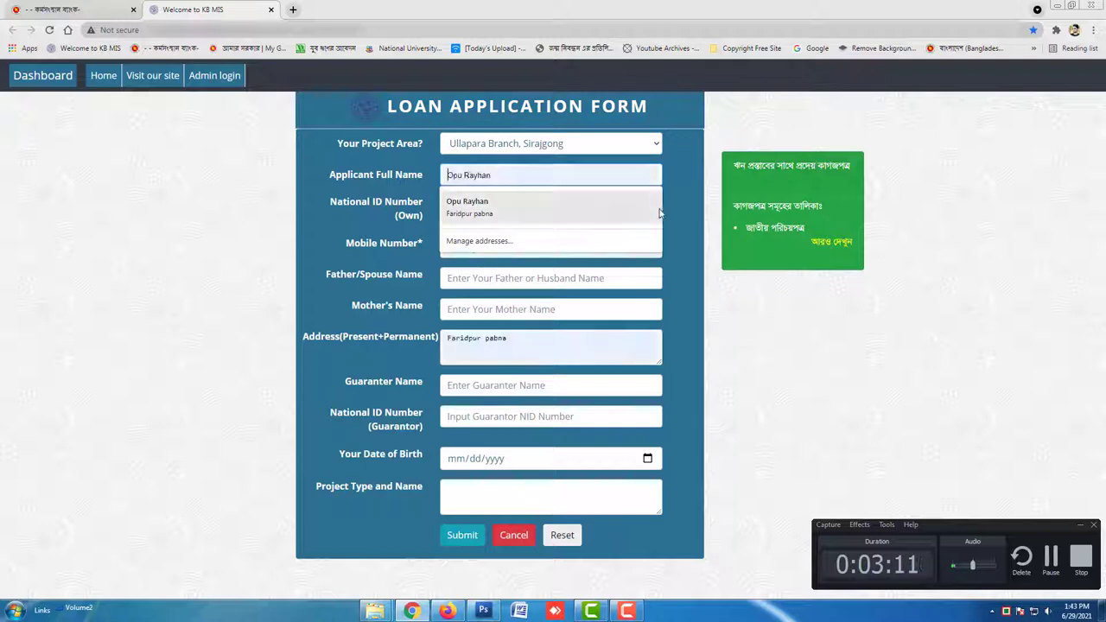
{"action": "left_click", "coordinate": [603, 207]}
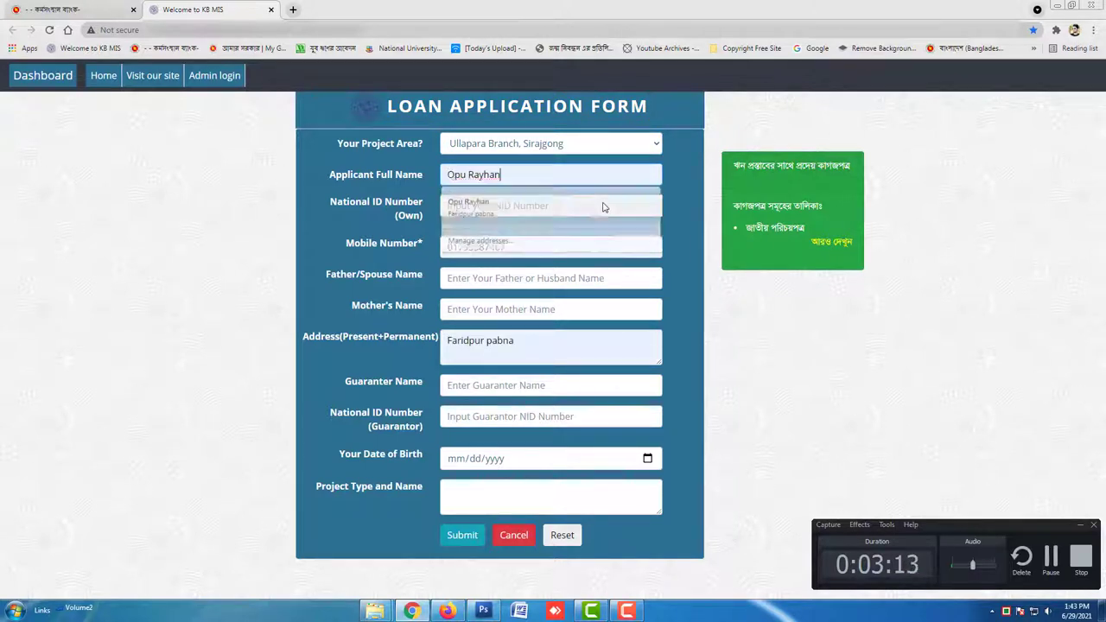
{"action": "left_click", "coordinate": [503, 247]}
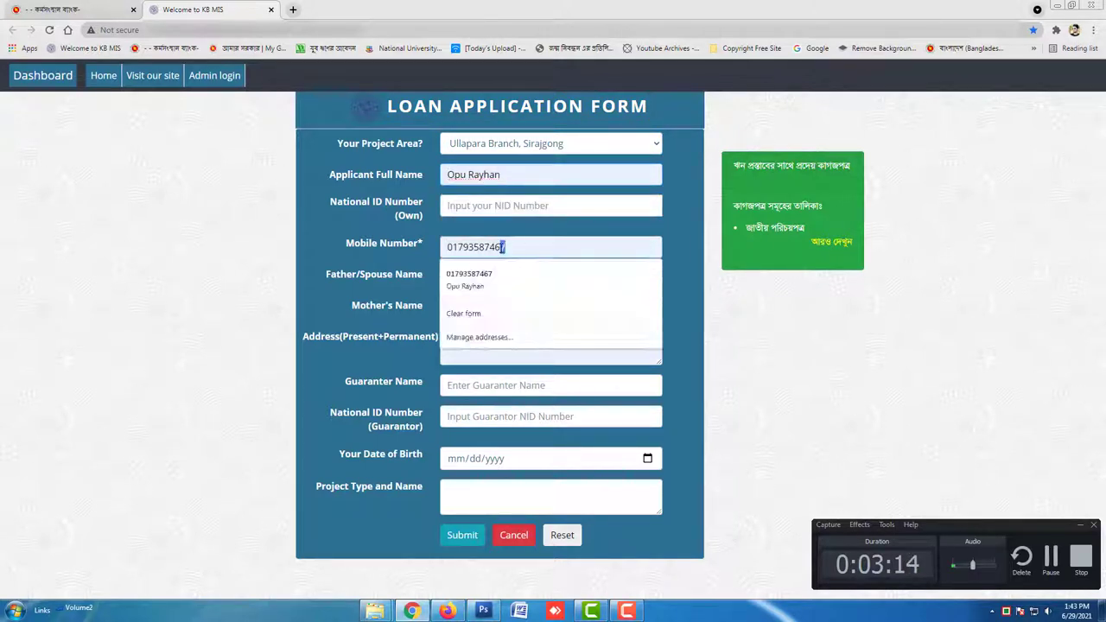
{"action": "left_click", "coordinate": [711, 259]}
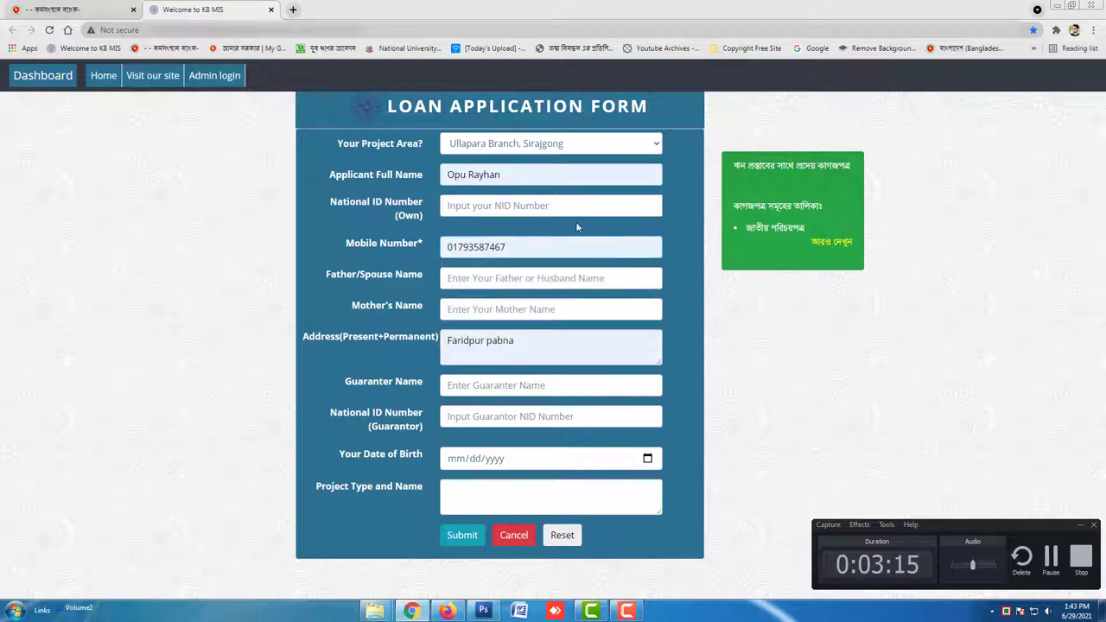
{"action": "left_click", "coordinate": [502, 174]}
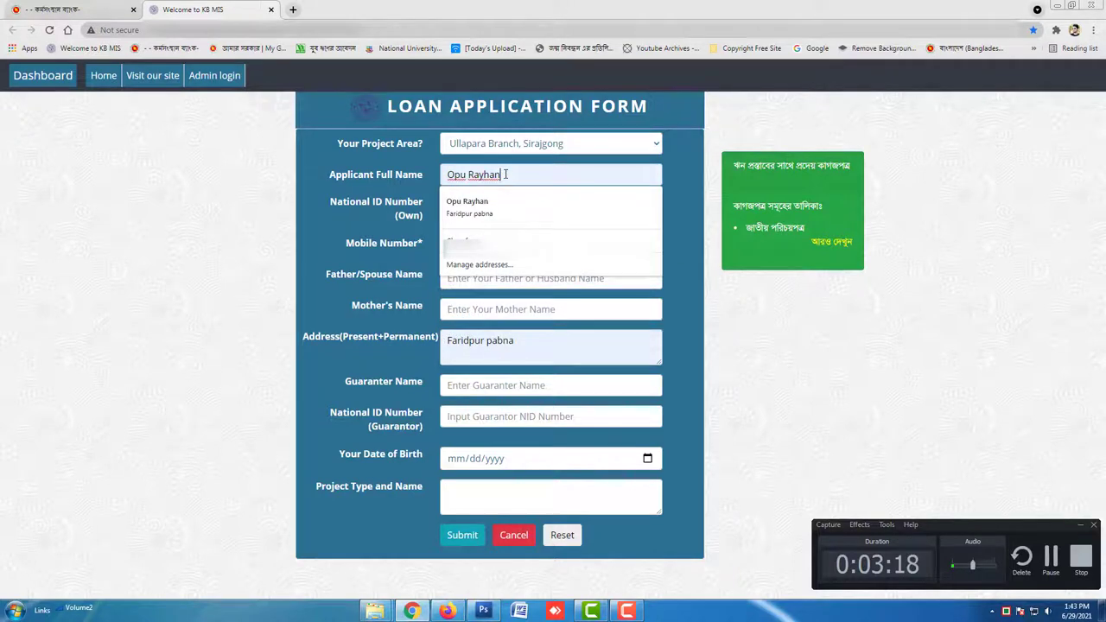
{"action": "left_click", "coordinate": [691, 247]}
Type the applicant's National ID number into the NID field
{"action": "left_click", "coordinate": [552, 208]}
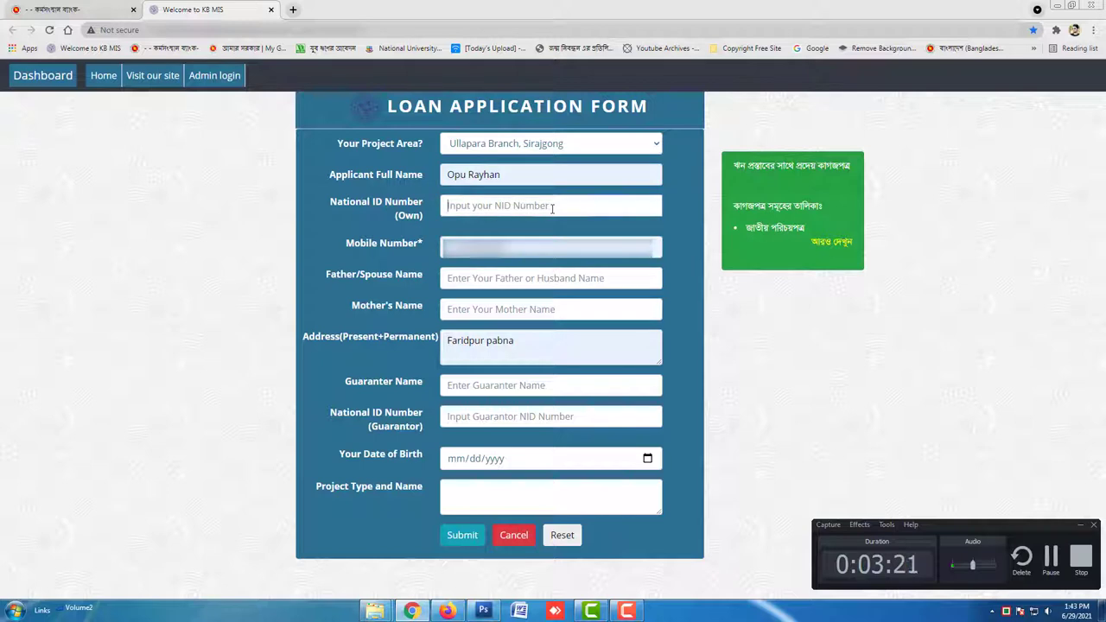
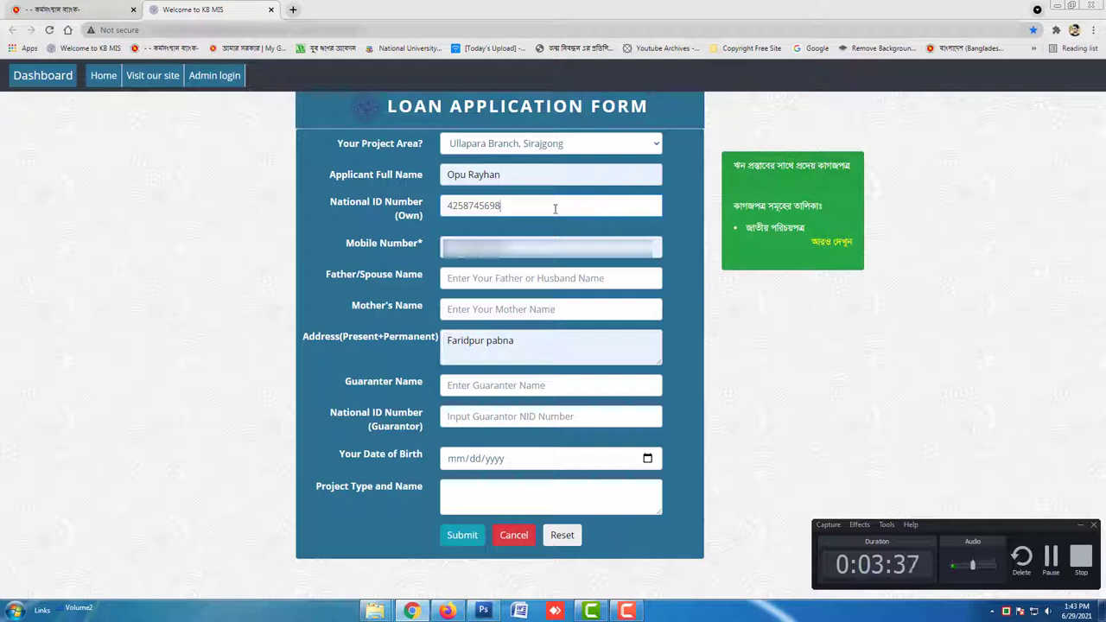
{"action": "left_click", "coordinate": [575, 280]}
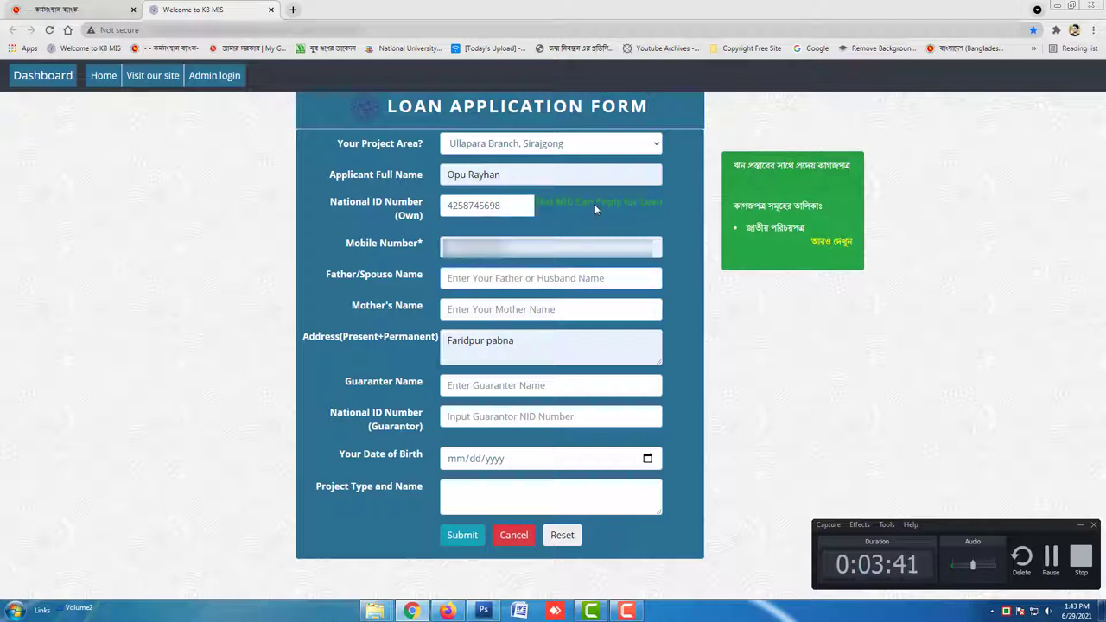
Select the NID eligibility message, then erase stray characters in Father/Spouse Name
{"action": "double_click", "coordinate": [563, 204]}
{"action": "left_click_drag", "start_coordinate": [646, 204], "coordinate": [663, 204]}
{"action": "left_click", "coordinate": [669, 227]}
{"action": "type", "text": "&M^"}
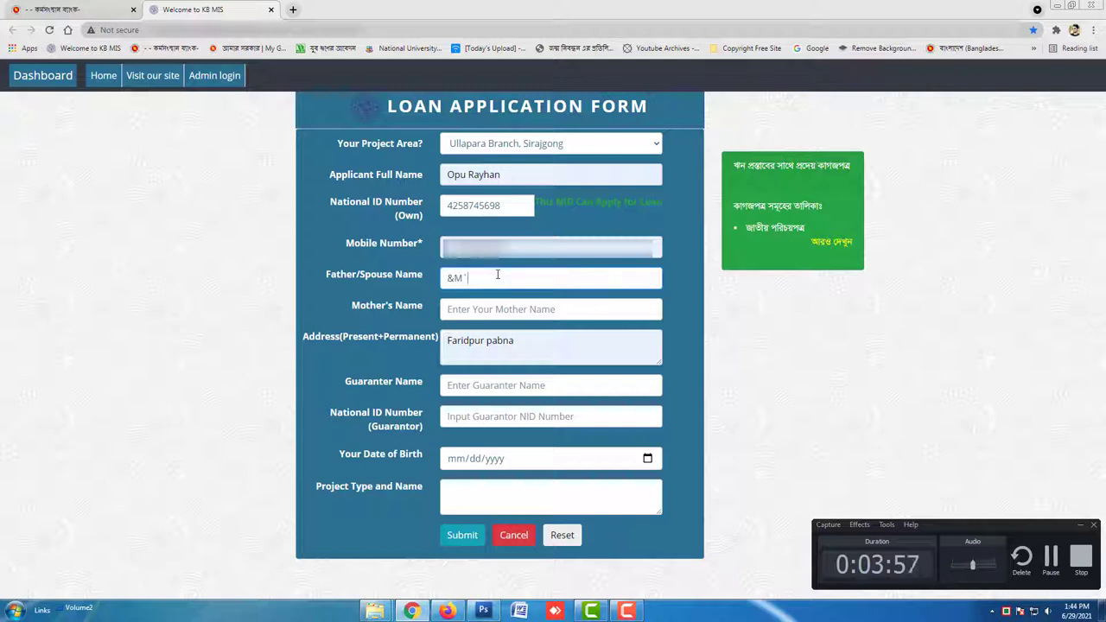
{"action": "key", "text": "BackSpace"}
{"action": "key", "text": "BackSpace"}
{"action": "key", "text": "BackSpace"}
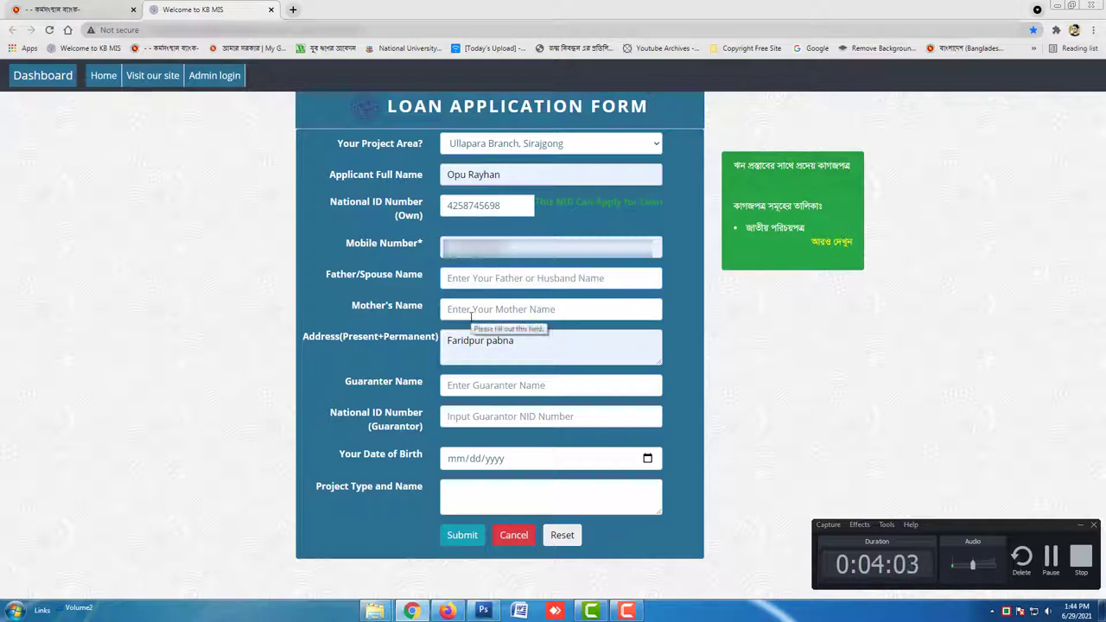
Fill Mother's Name with a saved name from Chrome's autofill suggestions
{"action": "left_click", "coordinate": [528, 311]}
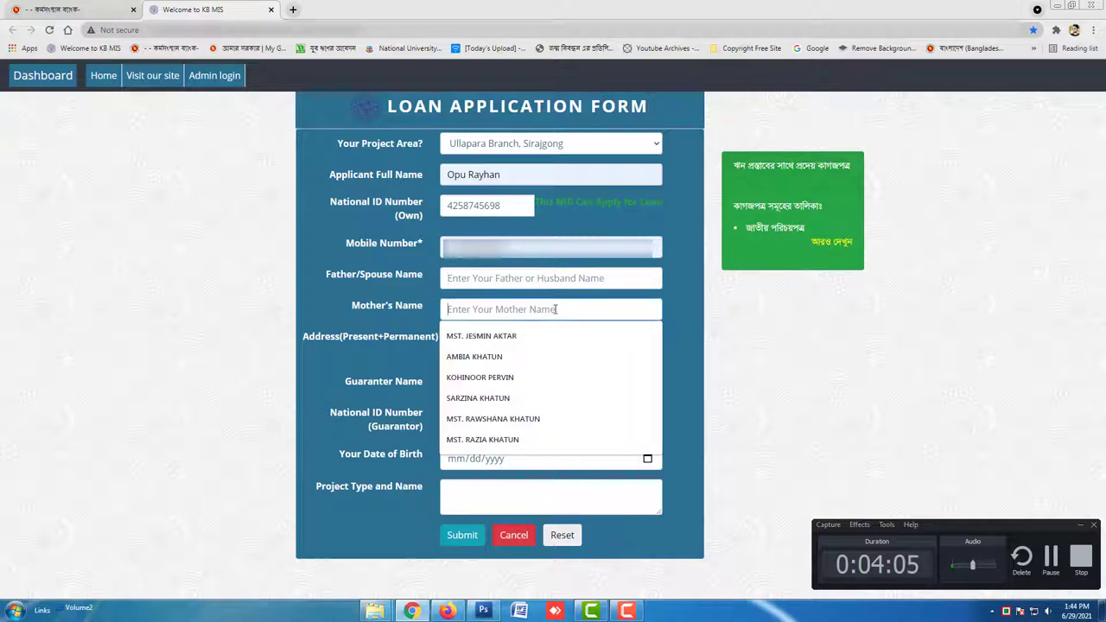
{"action": "left_click", "coordinate": [543, 335]}
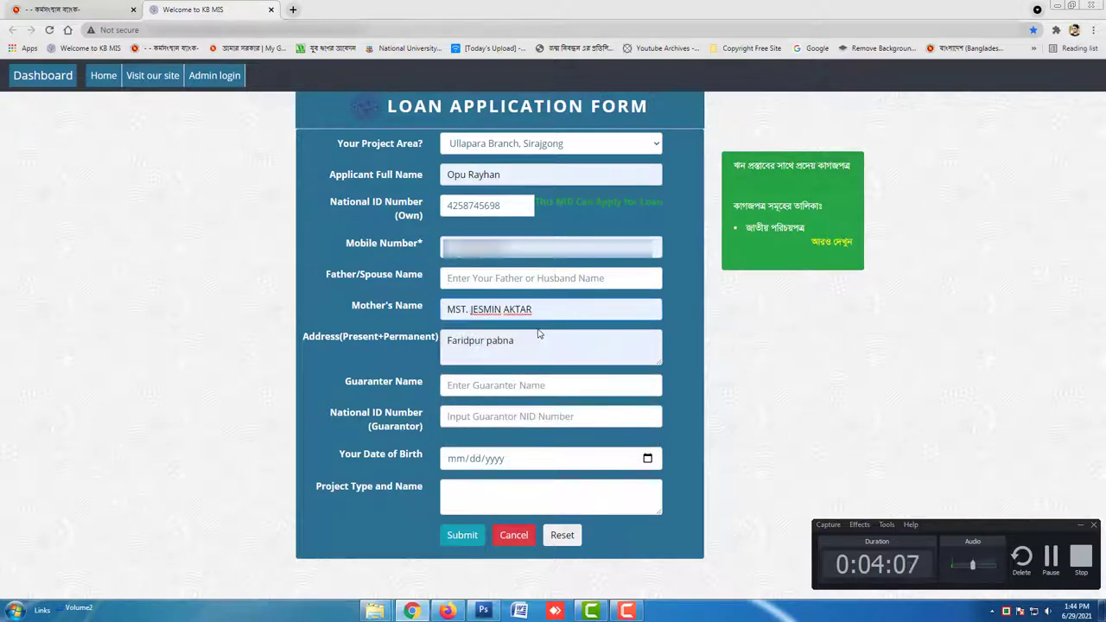
{"action": "left_click", "coordinate": [524, 280]}
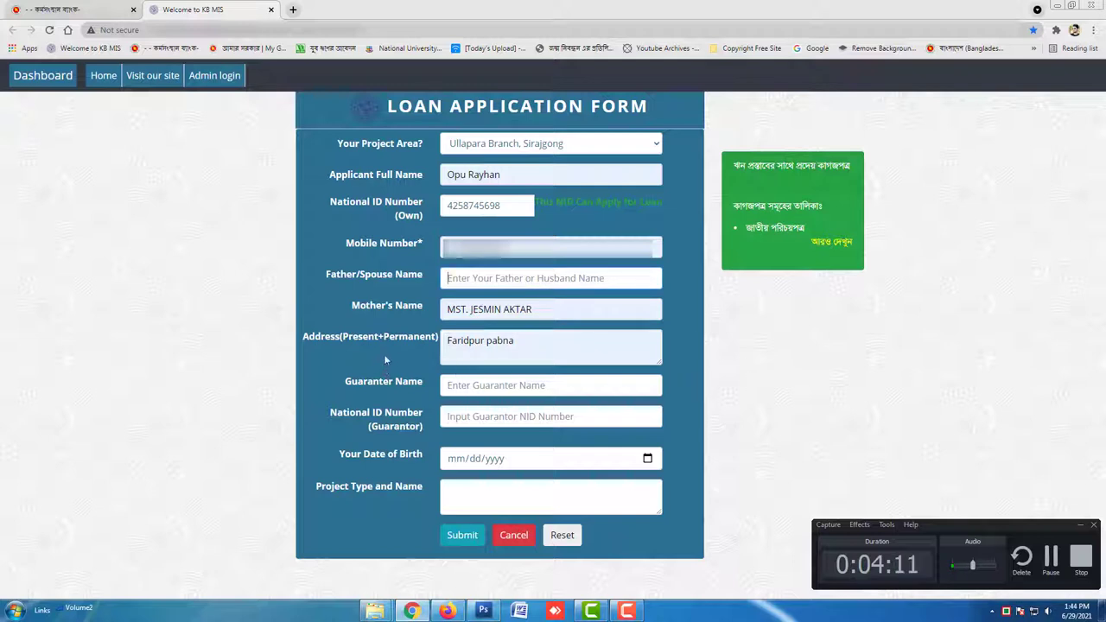
{"action": "left_click", "coordinate": [528, 341]}
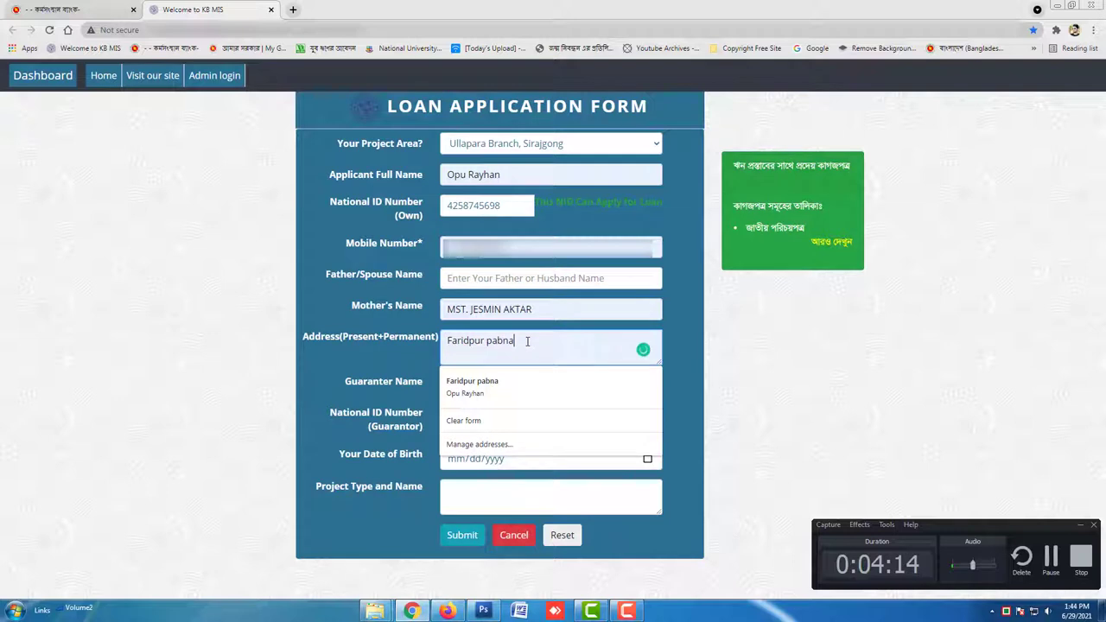
Use Clear form to blank the autofilled applicant name, Mother's Name and address
{"action": "left_click", "coordinate": [493, 422]}
{"action": "left_click", "coordinate": [508, 360]}
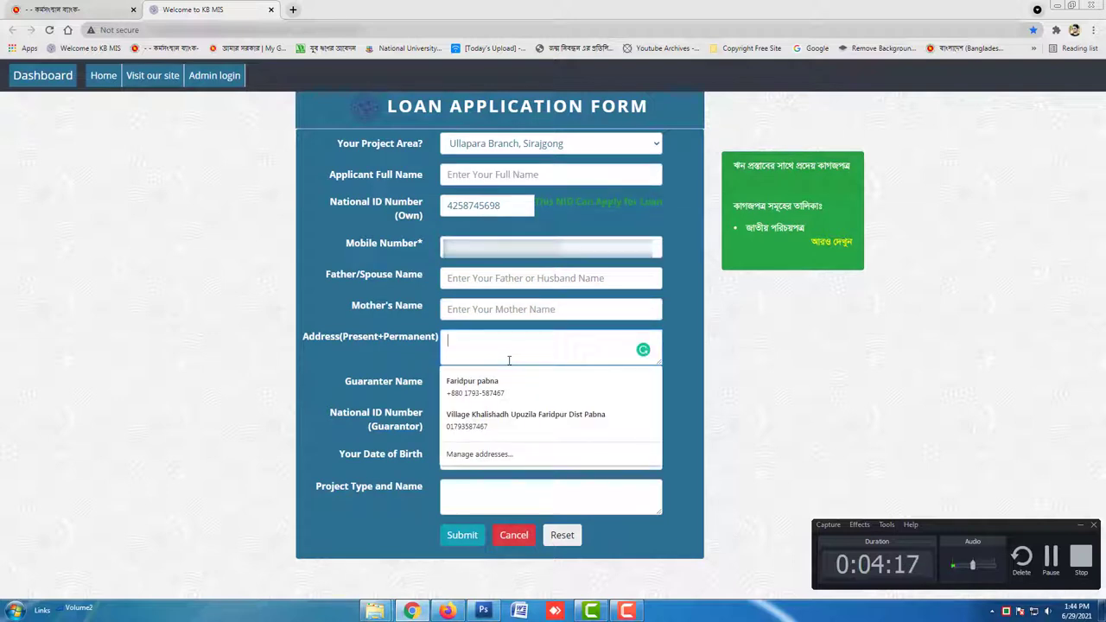
{"action": "left_click", "coordinate": [678, 346]}
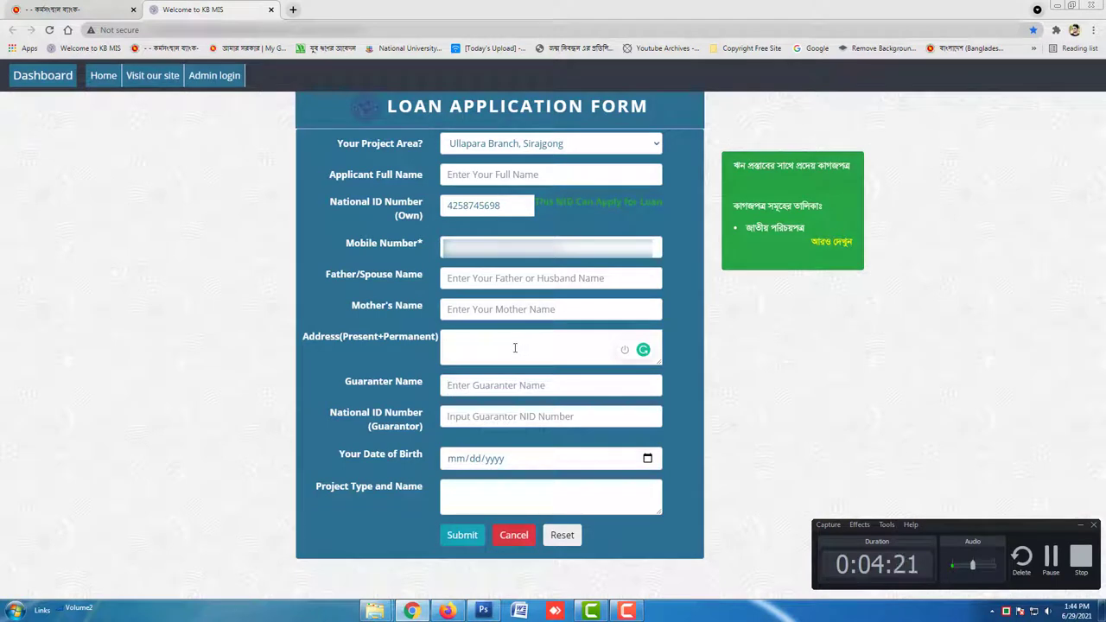
{"action": "left_click", "coordinate": [1050, 560]}
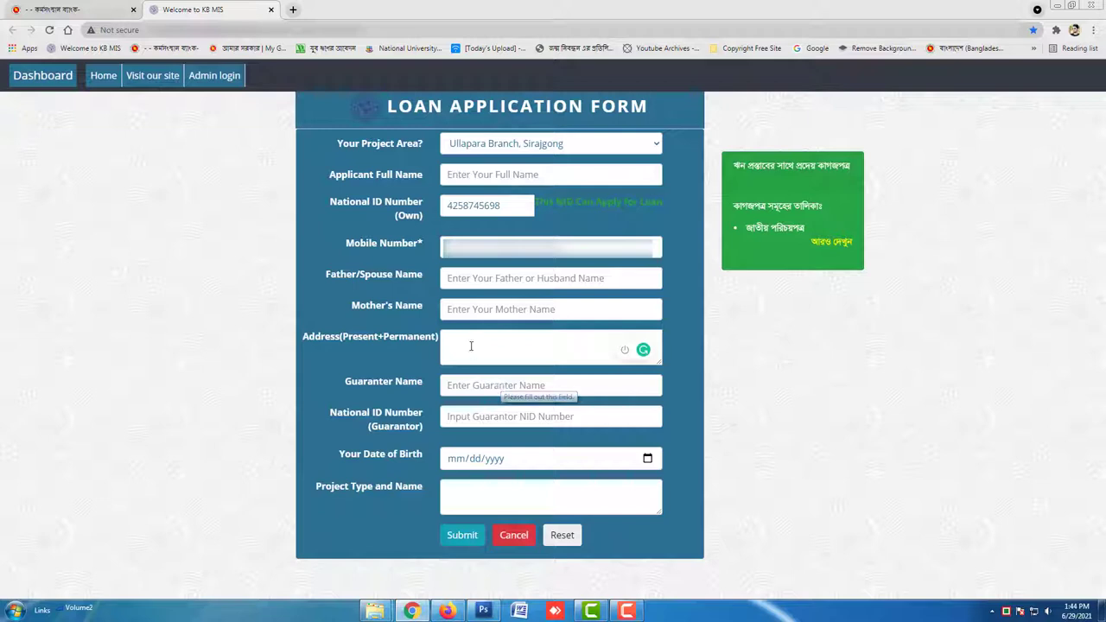
{"action": "left_click", "coordinate": [626, 610]}
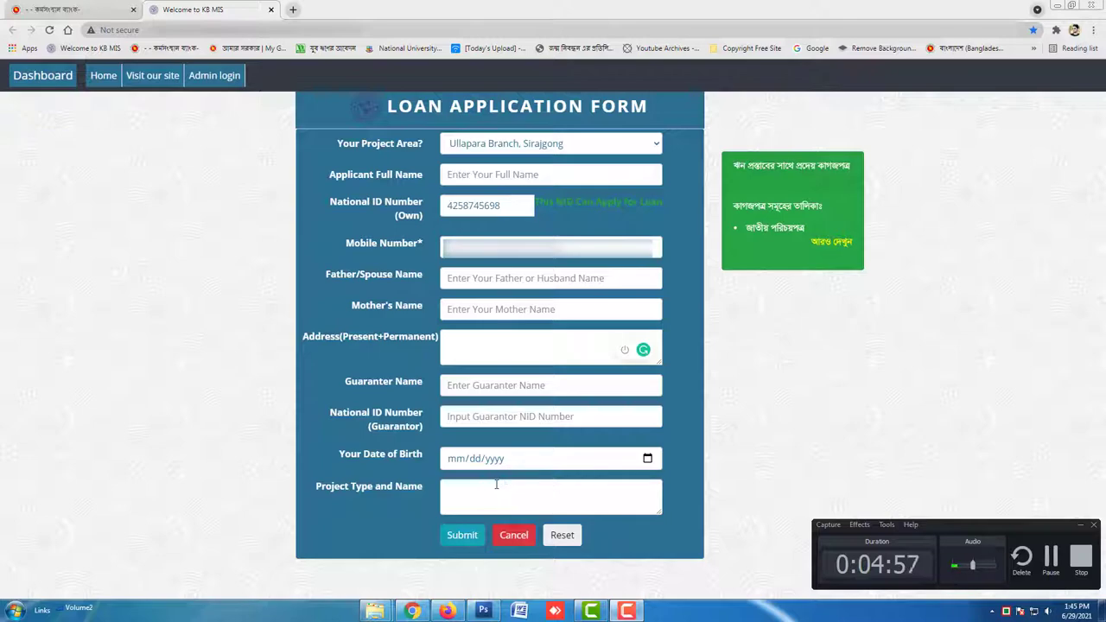
{"action": "left_click", "coordinate": [495, 484]}
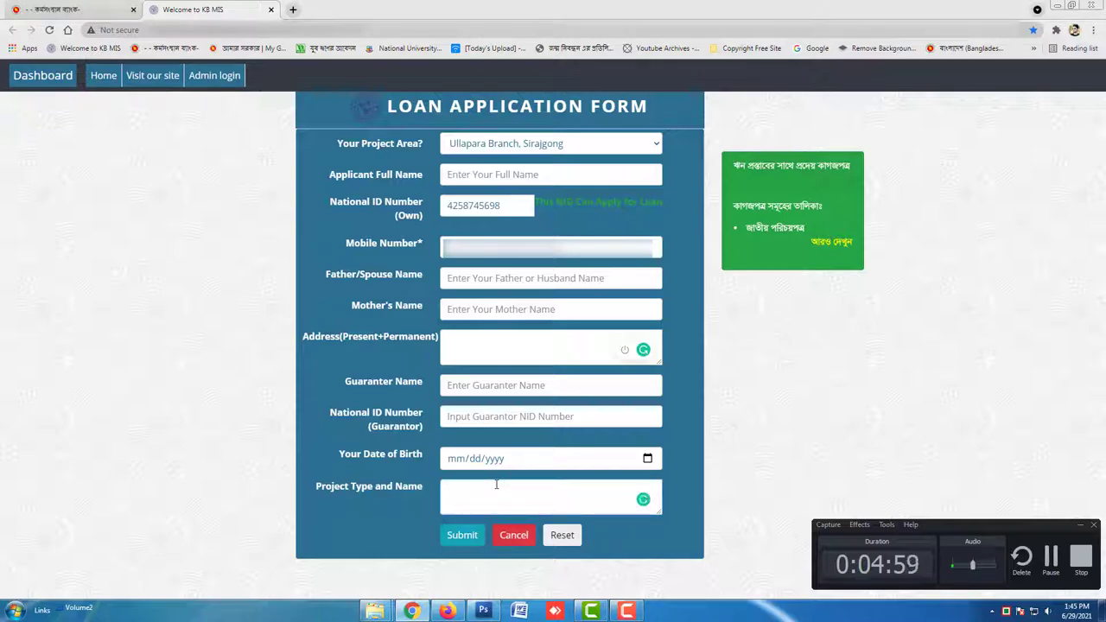
{"action": "key", "text": "ctrl+Tab"}
Copy the foreign-employment loan description from the bank's loan table and return to KB MIS
{"action": "scroll", "coordinate": [474, 411], "scroll_direction": "up", "scroll_amount": 10}
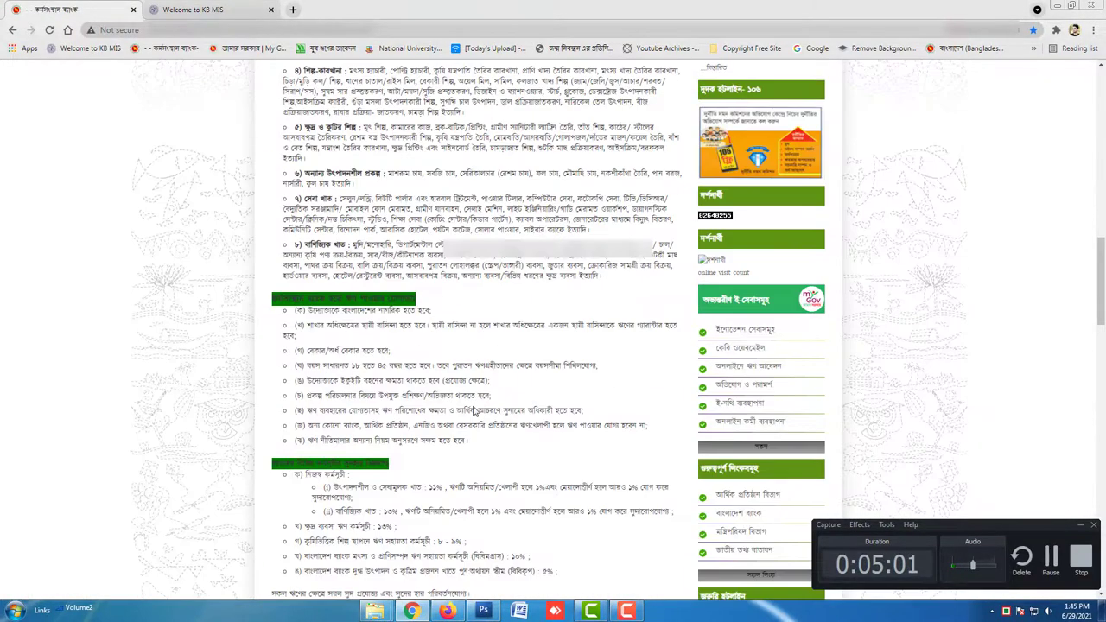
{"action": "scroll", "coordinate": [473, 411], "scroll_direction": "up", "scroll_amount": 5}
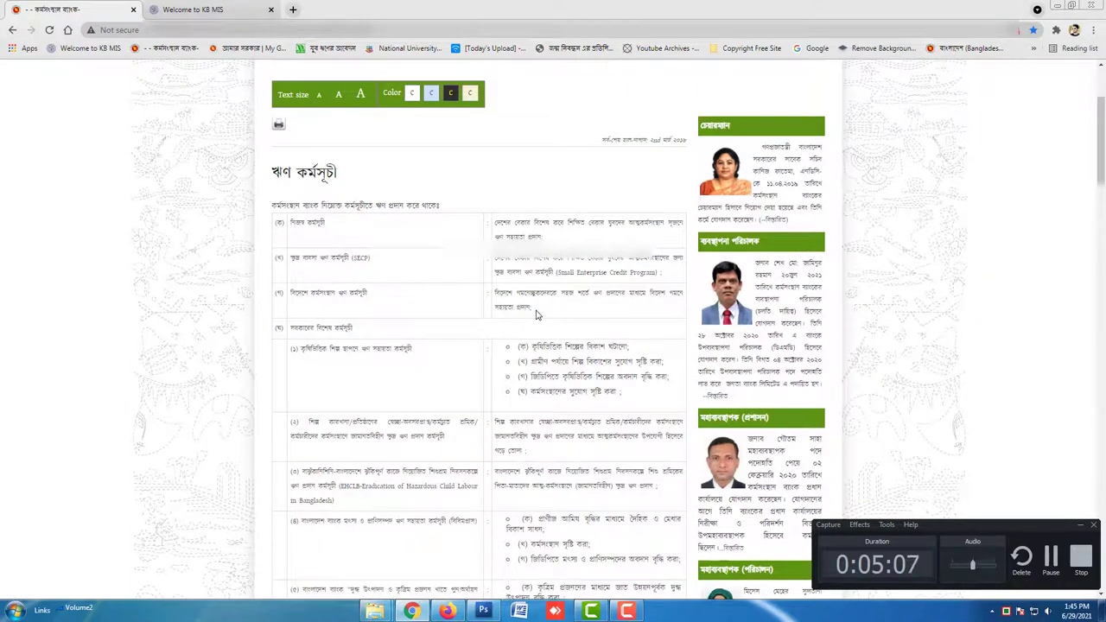
{"action": "left_click_drag", "start_coordinate": [533, 311], "coordinate": [497, 297]}
{"action": "key", "text": "ctrl+c"}
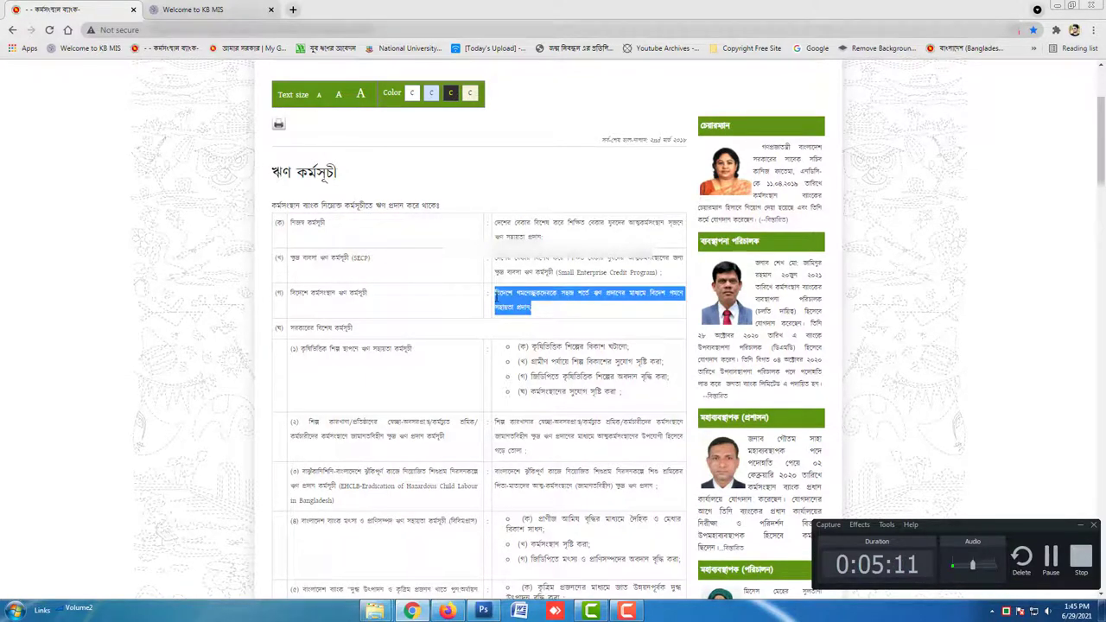
{"action": "right_click", "coordinate": [499, 294]}
{"action": "left_click", "coordinate": [513, 307]}
{"action": "left_click", "coordinate": [192, 9]}
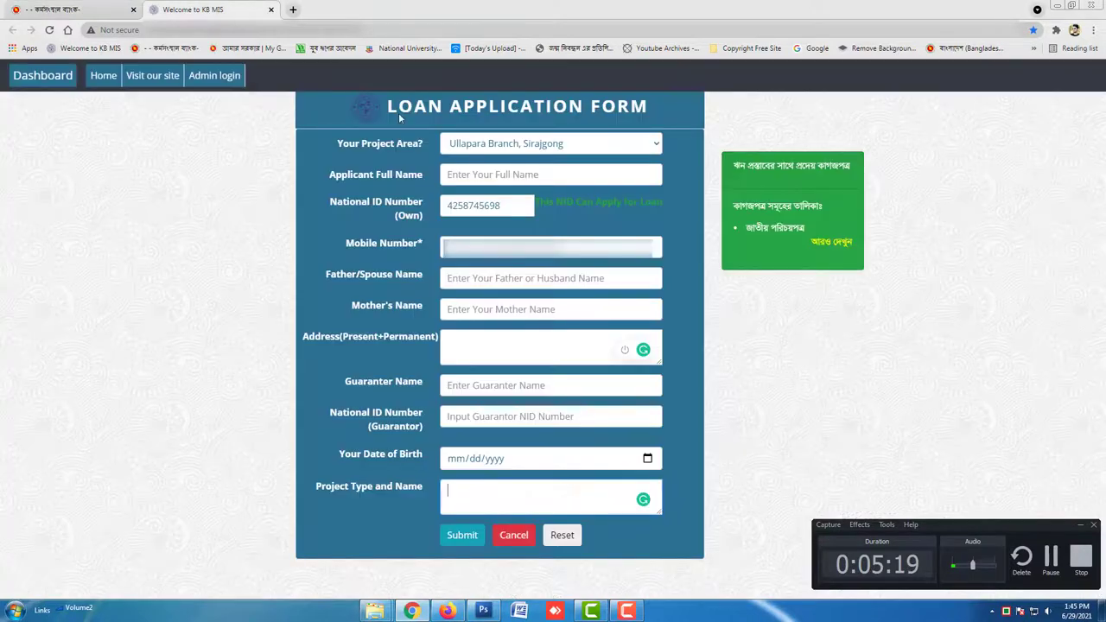
Paste the foreign-employment loan description into Project Type and Name, then submit the form
{"action": "right_click", "coordinate": [547, 489]}
{"action": "left_click", "coordinate": [575, 381]}
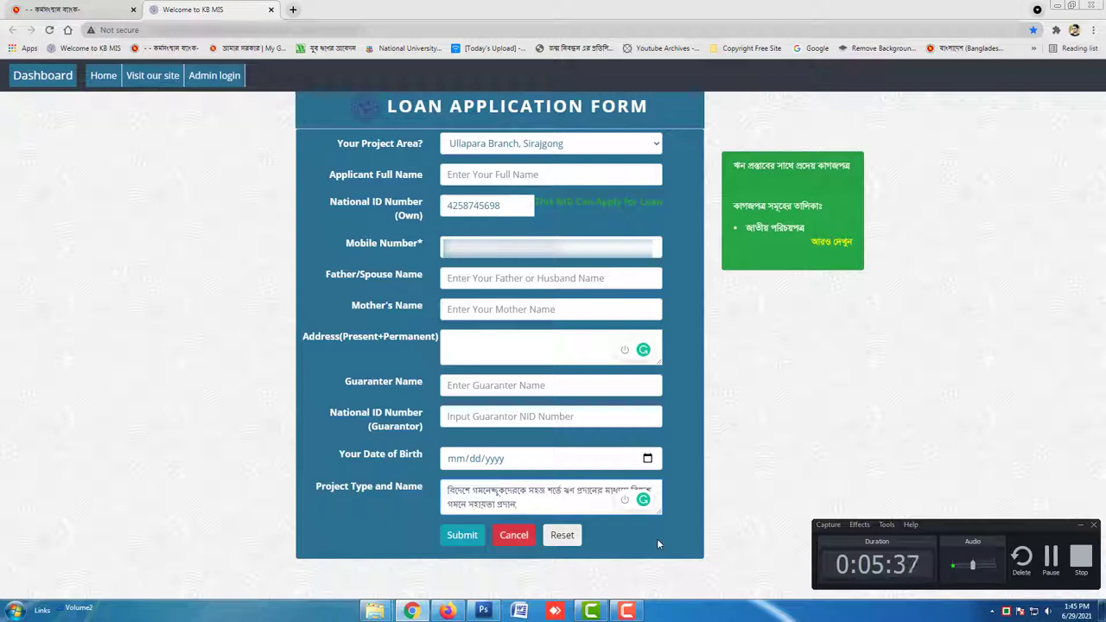
{"action": "left_click", "coordinate": [467, 537]}
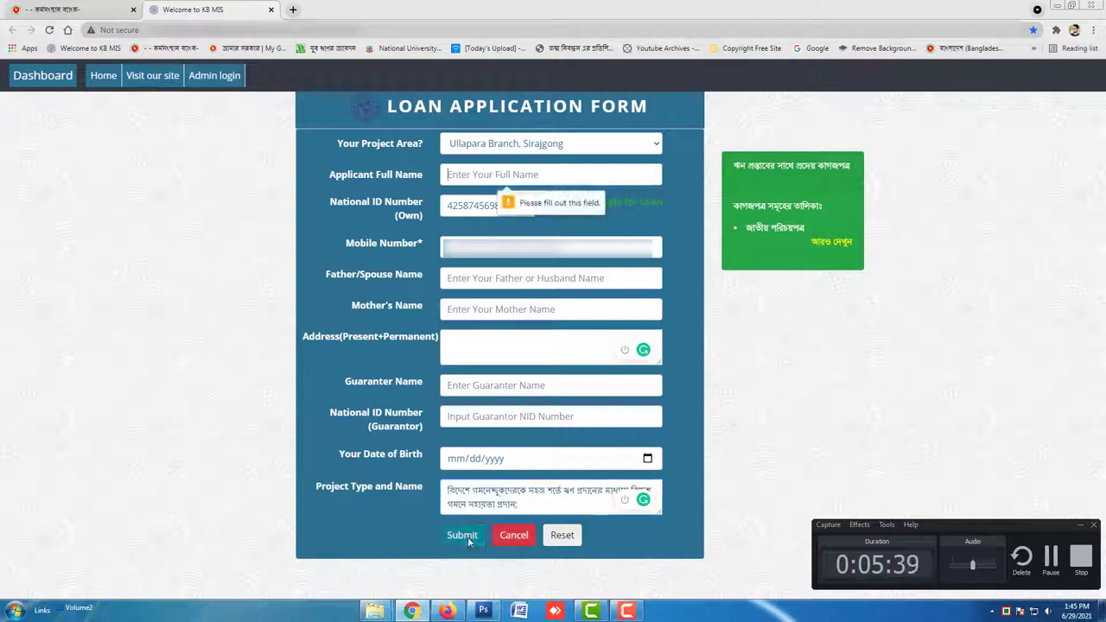
Autofill the applicant's name and address from saved details and try submitting the form again
{"action": "left_click", "coordinate": [537, 173]}
{"action": "left_click", "coordinate": [514, 205]}
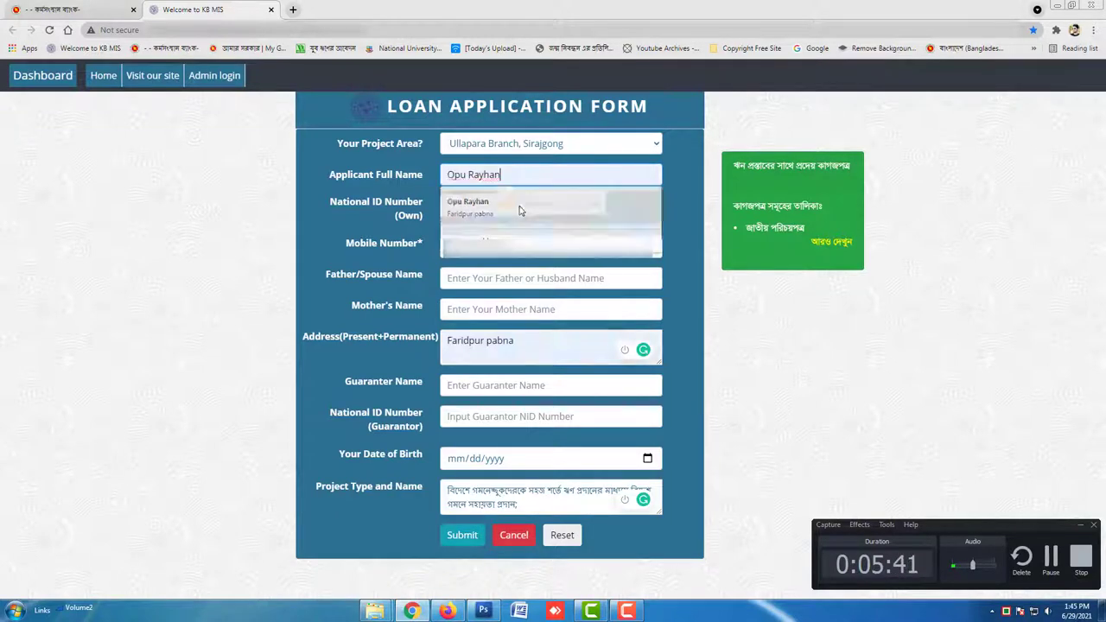
{"action": "left_click", "coordinate": [462, 535]}
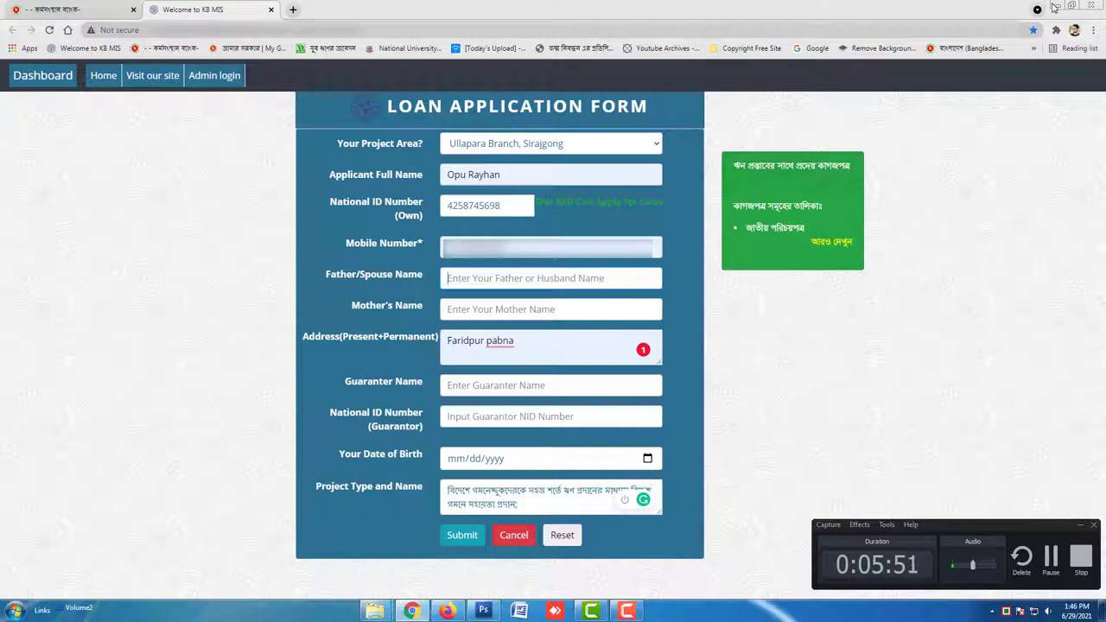
Keep Ullapara Branch, Sirajgong as the project area, then minimise the browser to the desktop
{"action": "left_click", "coordinate": [654, 146]}
{"action": "left_click", "coordinate": [644, 214]}
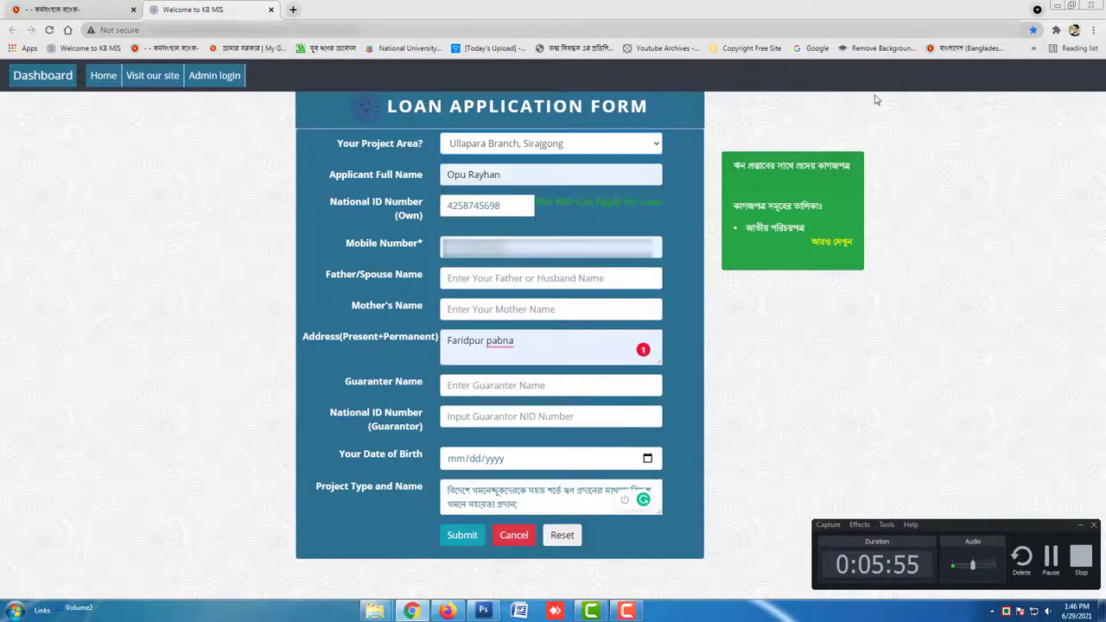
{"action": "left_click", "coordinate": [1057, 7]}
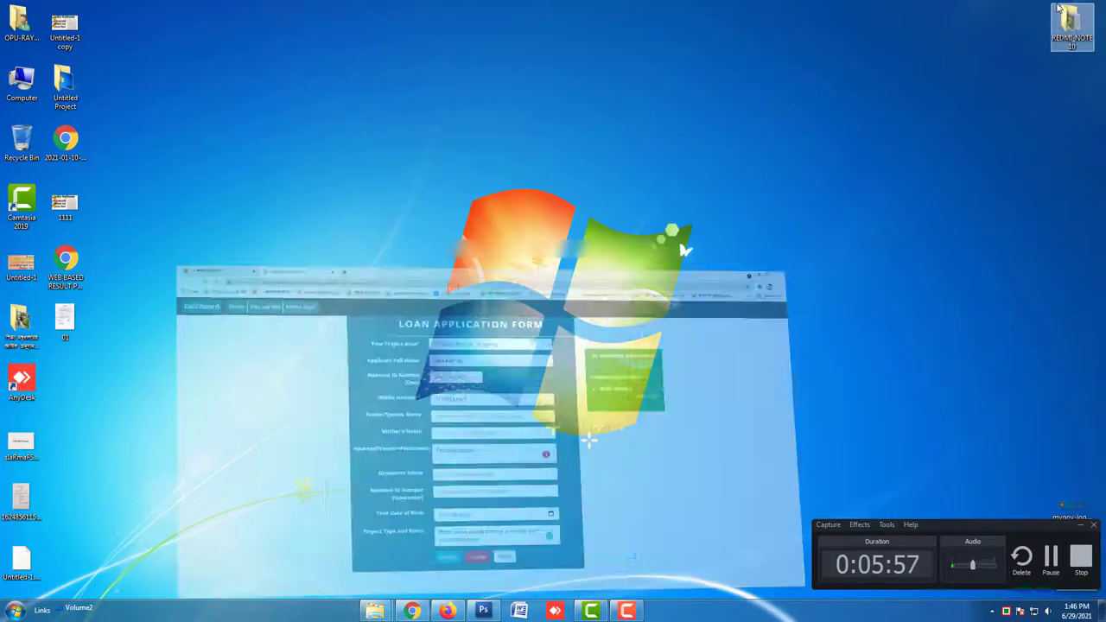
{"action": "right_click", "coordinate": [876, 215]}
{"action": "left_click", "coordinate": [903, 249]}
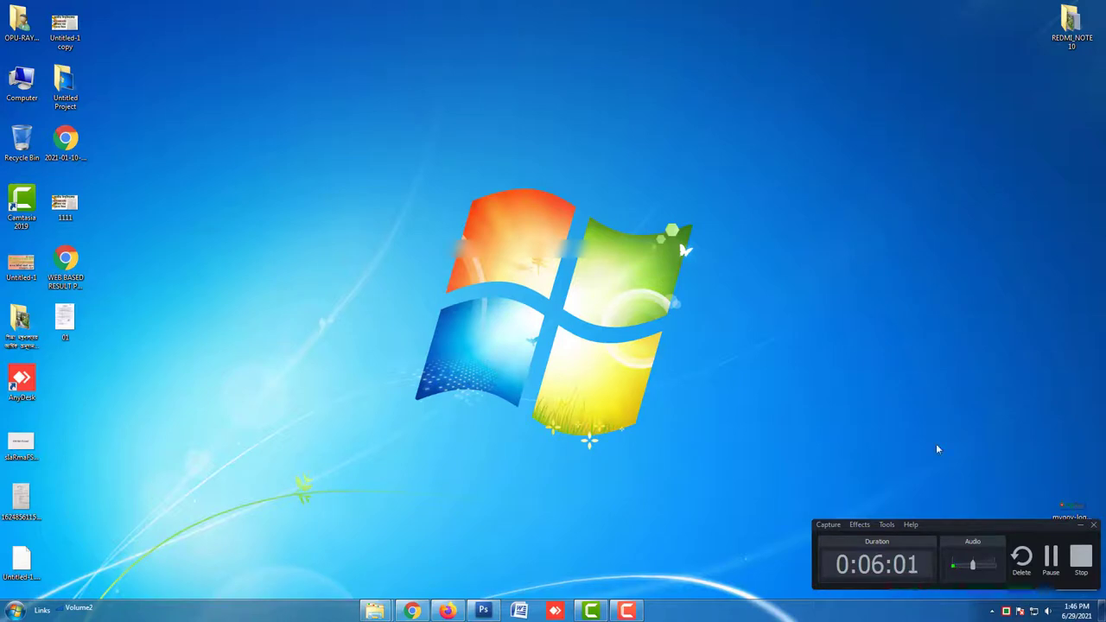
{"action": "left_click", "coordinate": [1080, 524]}
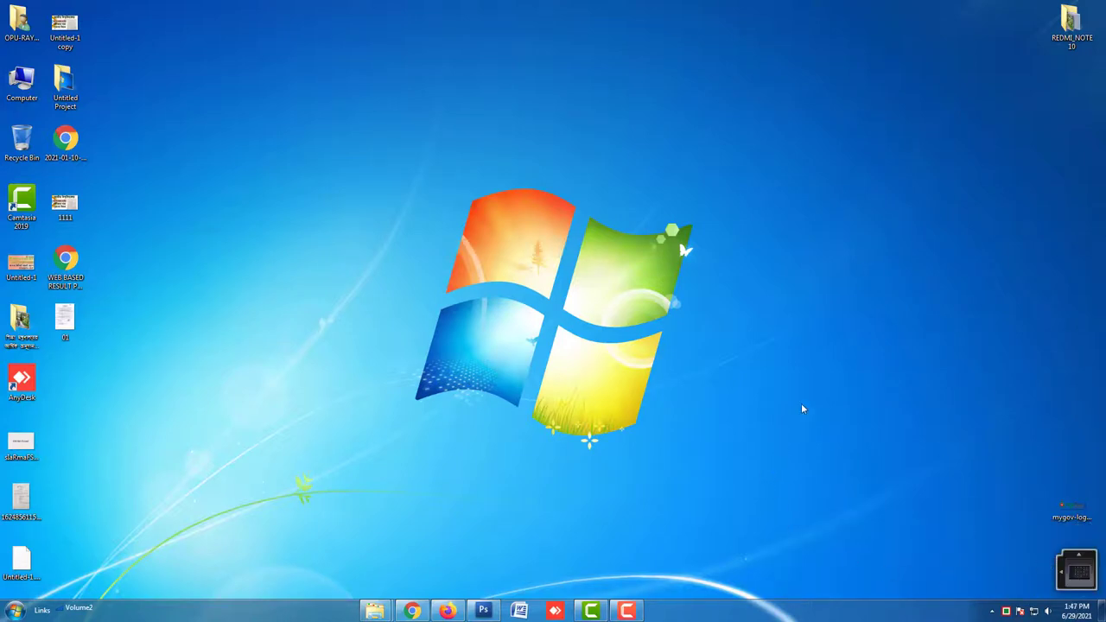
{"action": "right_click", "coordinate": [807, 334]}
{"action": "left_click", "coordinate": [823, 367]}
{"action": "left_click", "coordinate": [626, 611]}
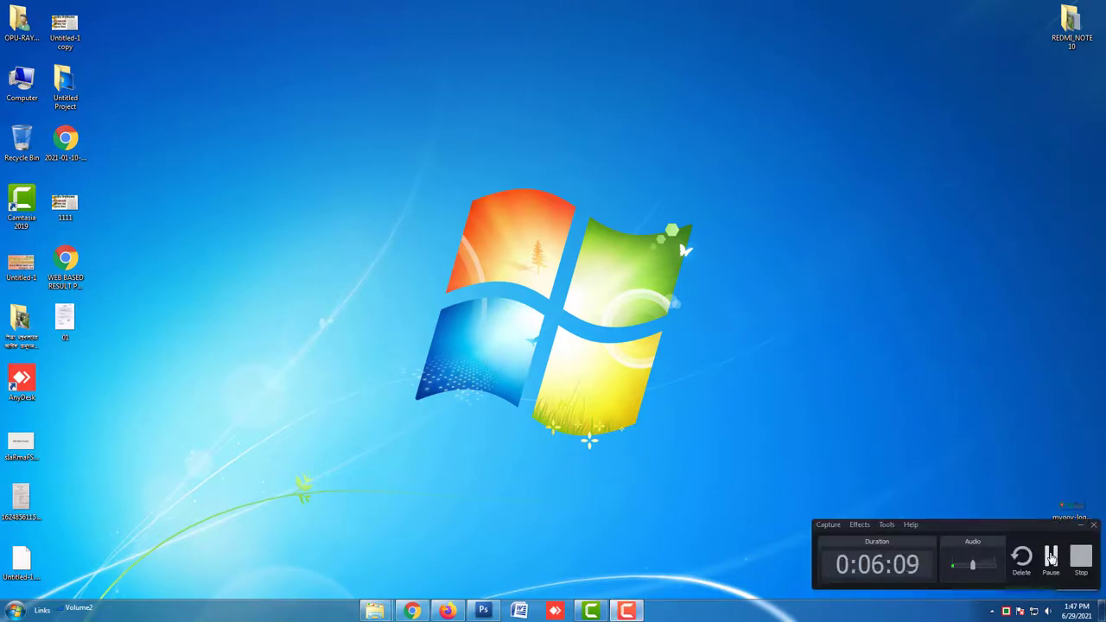